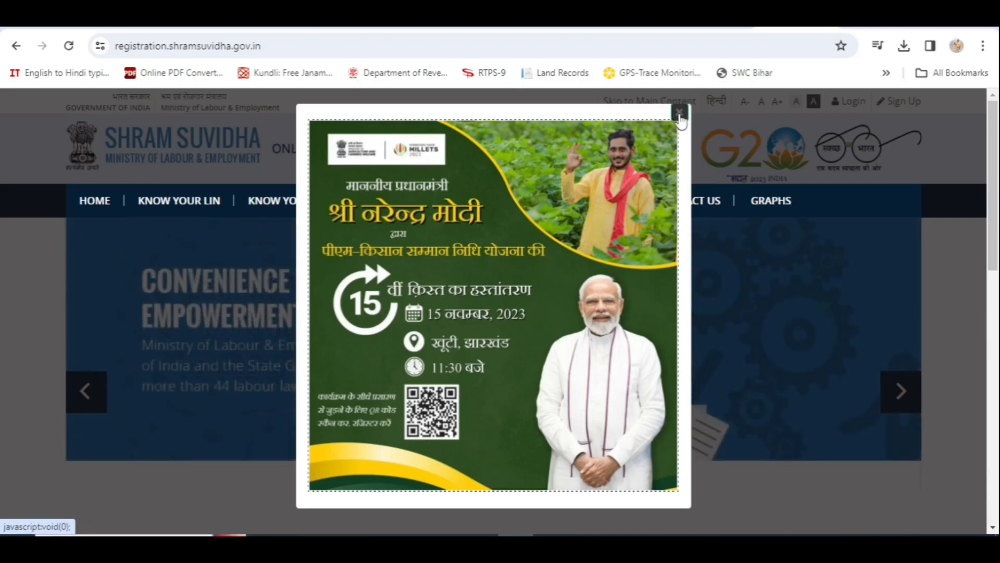
- Close the PM-Kisan announcement popup on the portal home page
click(680, 113)
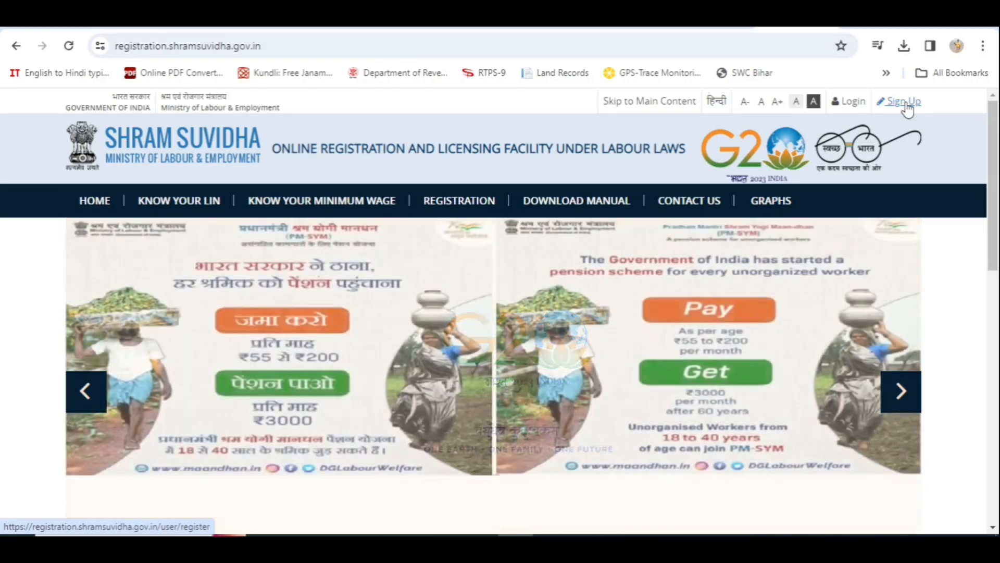
- Open the Sign Up page and scroll down to the empty account-creation form
click(905, 103)
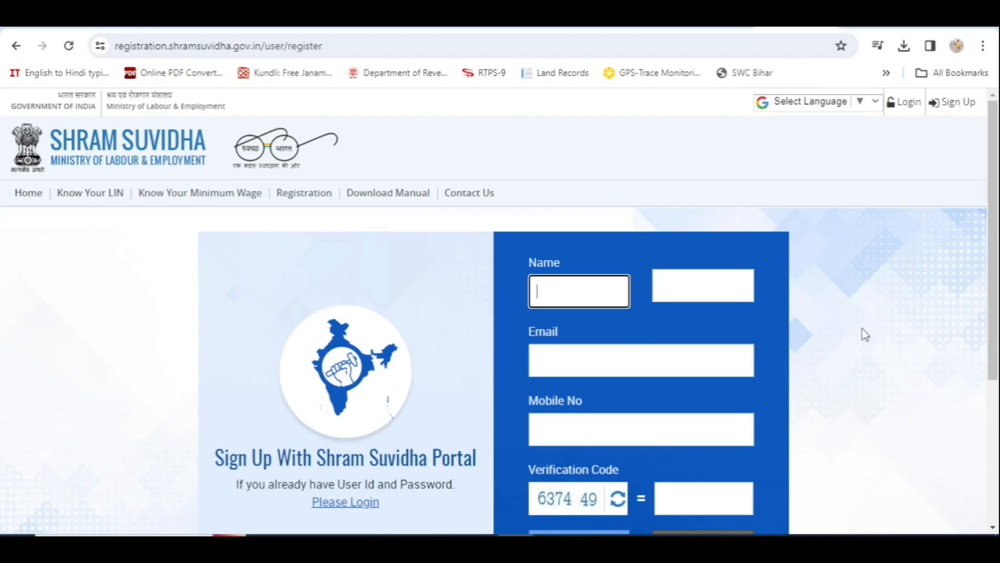
scroll(862, 329, down, 2)
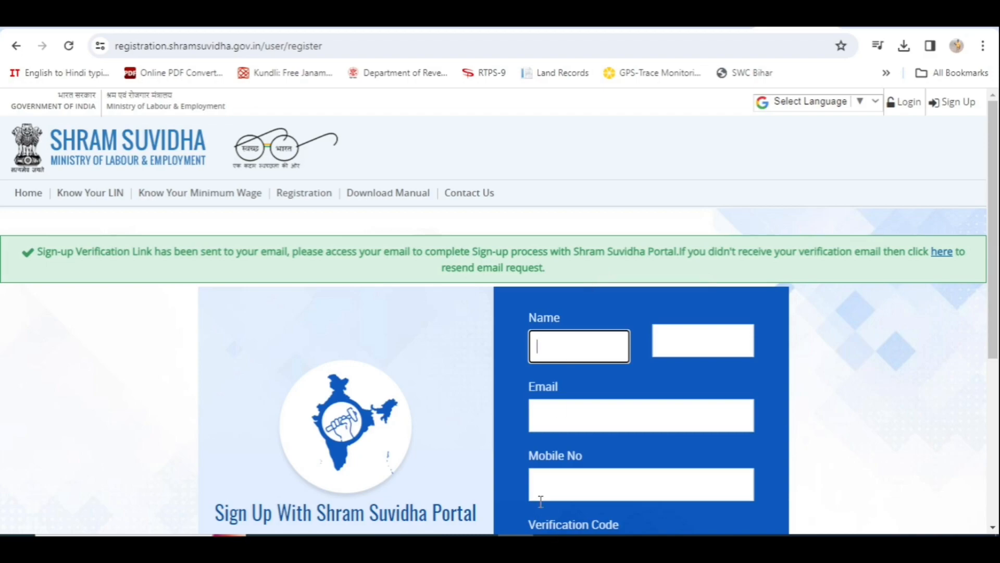
- In Gmail, open the Shram Suvidha registration confirmation email and follow its activation link
click(552, 543)
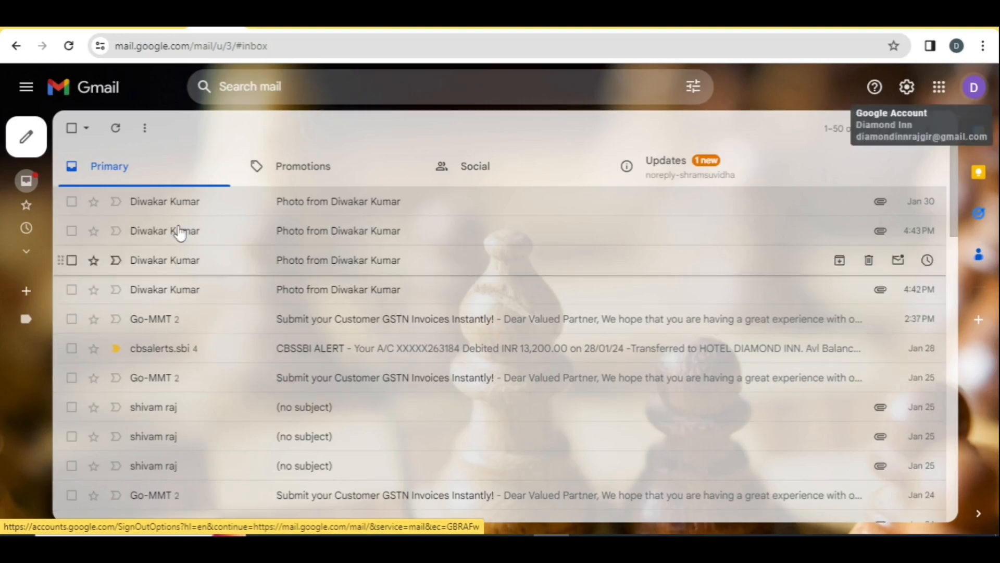
mouse_move(61, 164)
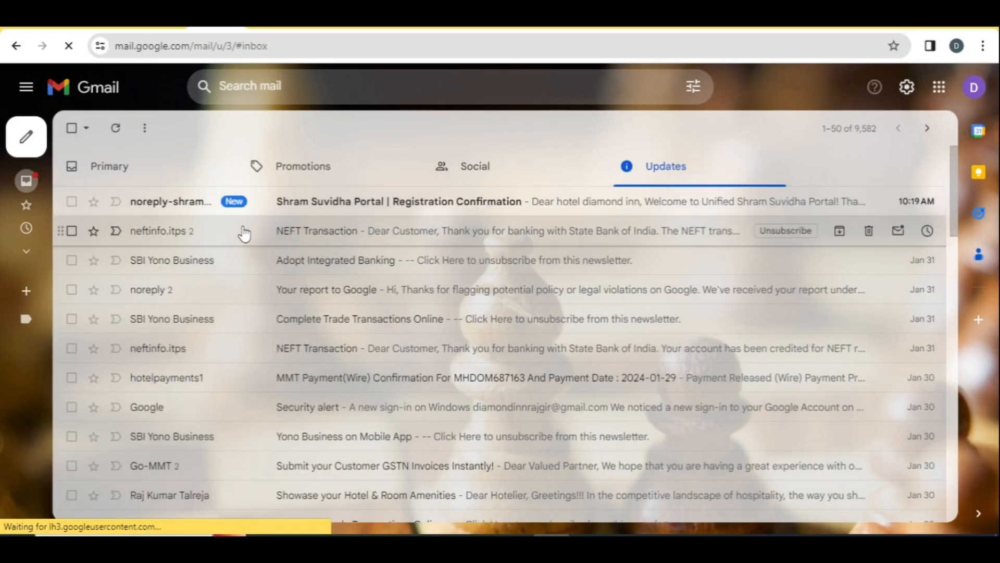
click(336, 208)
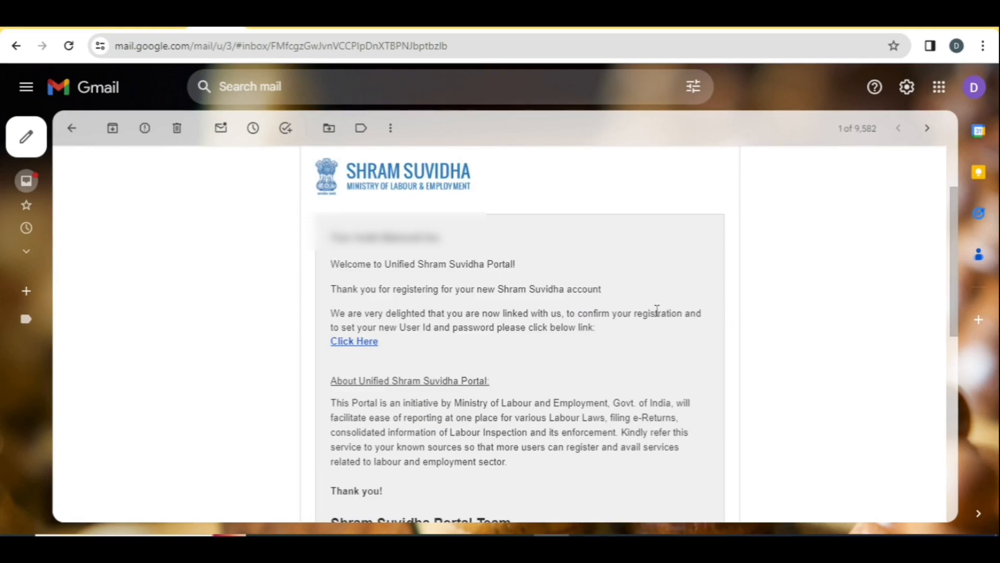
click(348, 344)
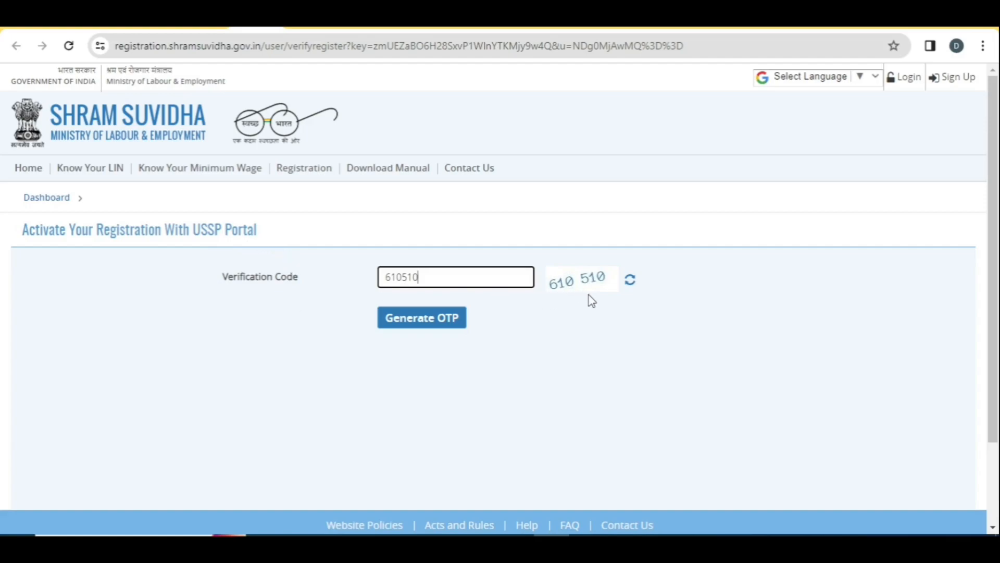
- Generate an activation OTP, enter the received one-time password and verify it
click(426, 321)
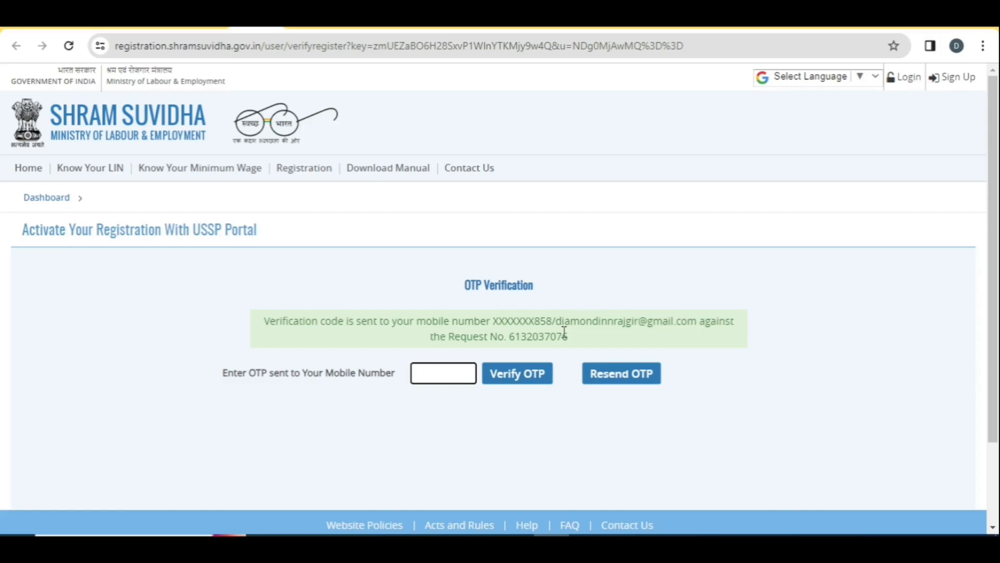
click(517, 373)
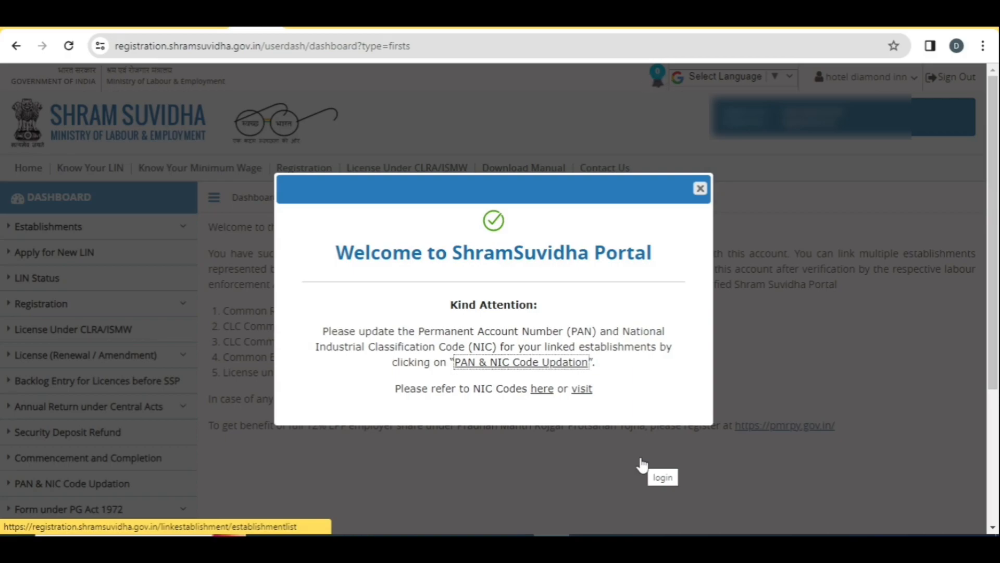
- Dismiss the welcome notice and go to Registration For EPFO-ESIC via the sidebar
click(639, 451)
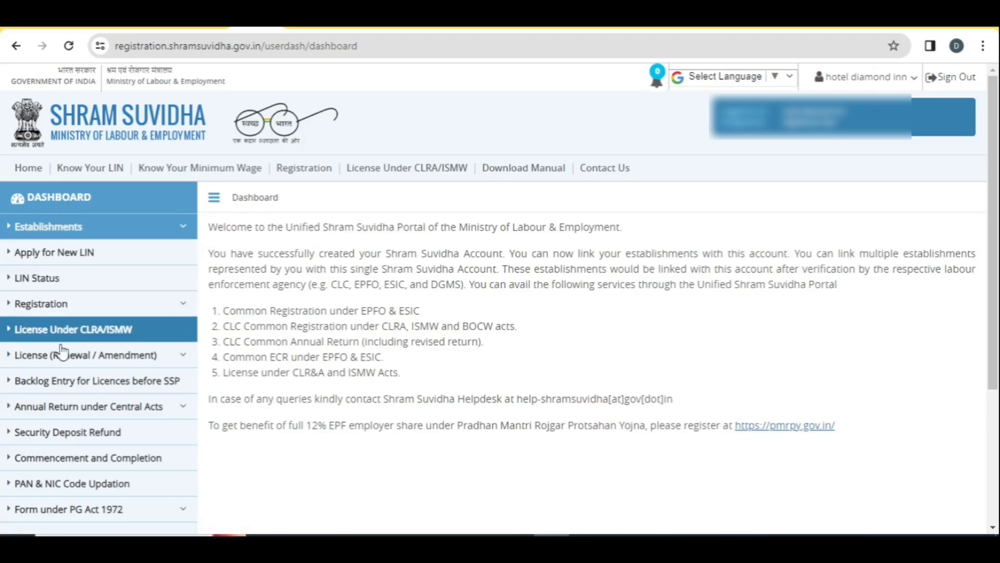
click(53, 306)
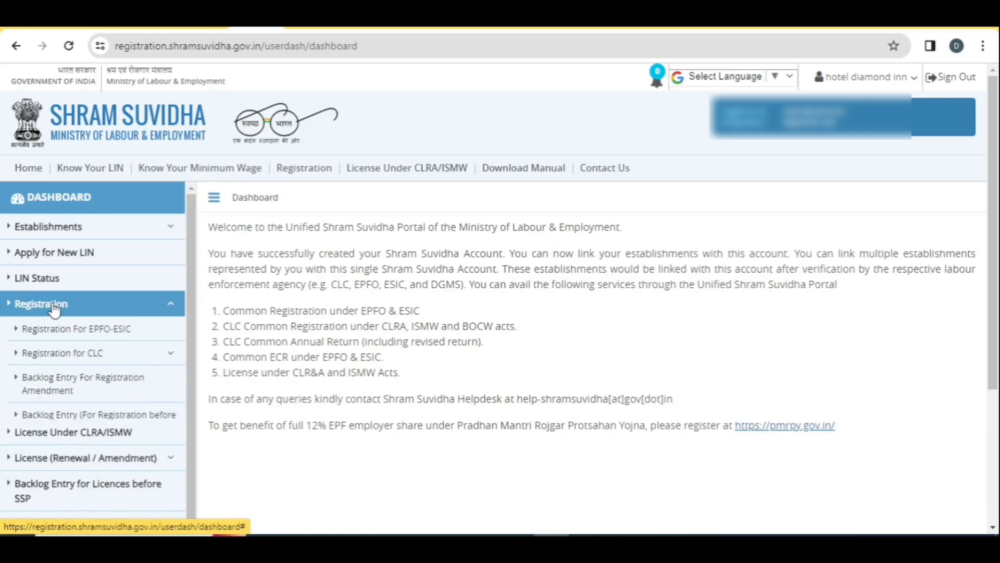
click(81, 336)
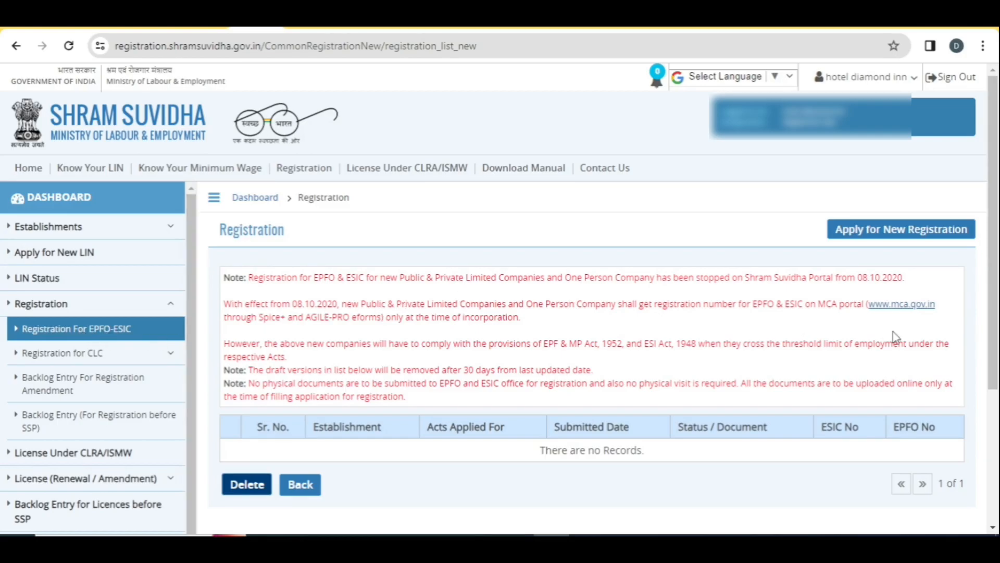
- Start a new application and ensure both ESI Act, 1948 and PF Act, 1952 are ticked
click(921, 235)
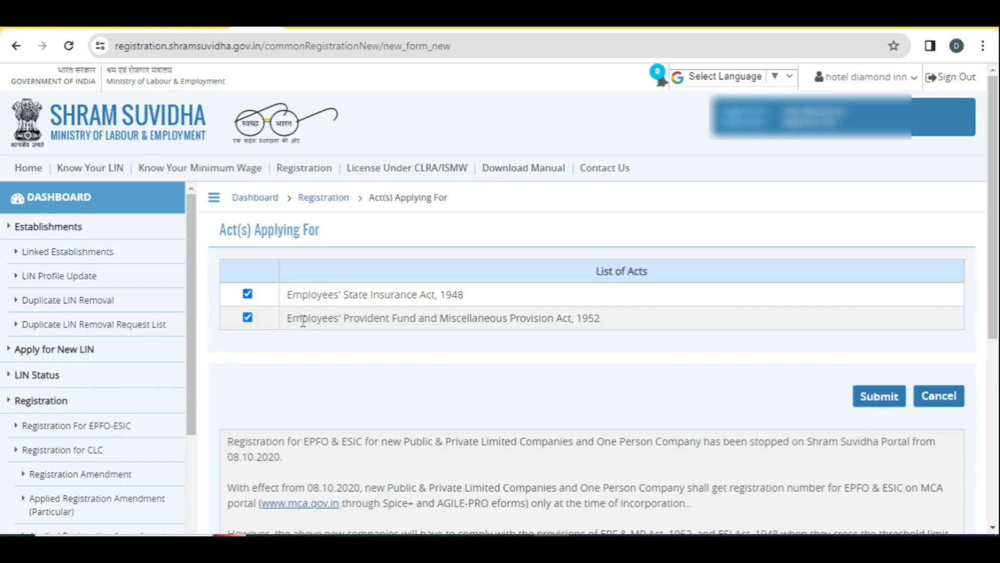
click(248, 294)
click(248, 316)
click(248, 318)
click(248, 294)
- Submit the selected acts and scroll through the blank Common Registration form
click(880, 397)
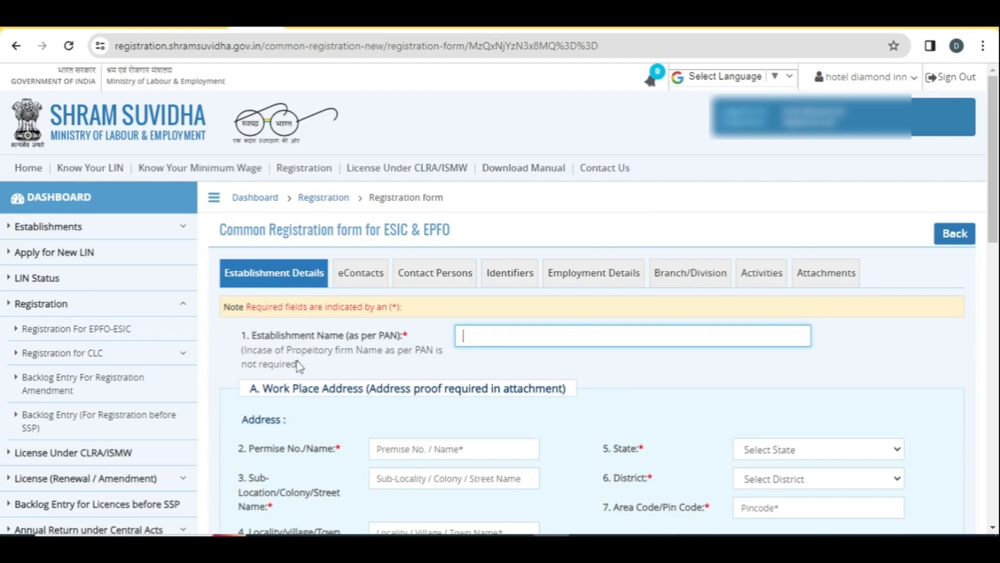
scroll(299, 367, down, 1)
scroll(299, 367, down, 2)
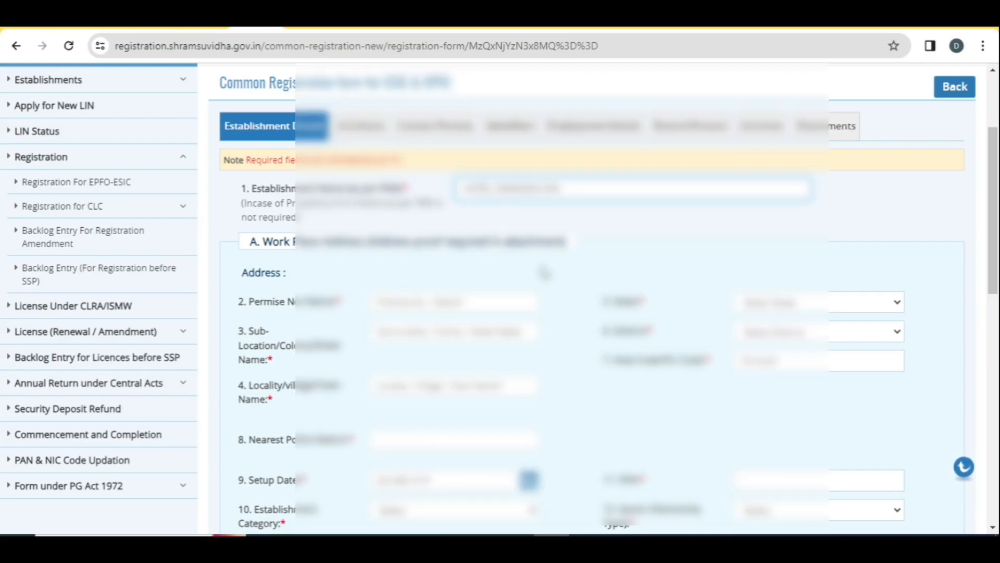
- Fill in the premises address, state, district, PIN, police station, setup date and row-9 field
scroll(544, 272, down, 1)
scroll(545, 272, down, 2)
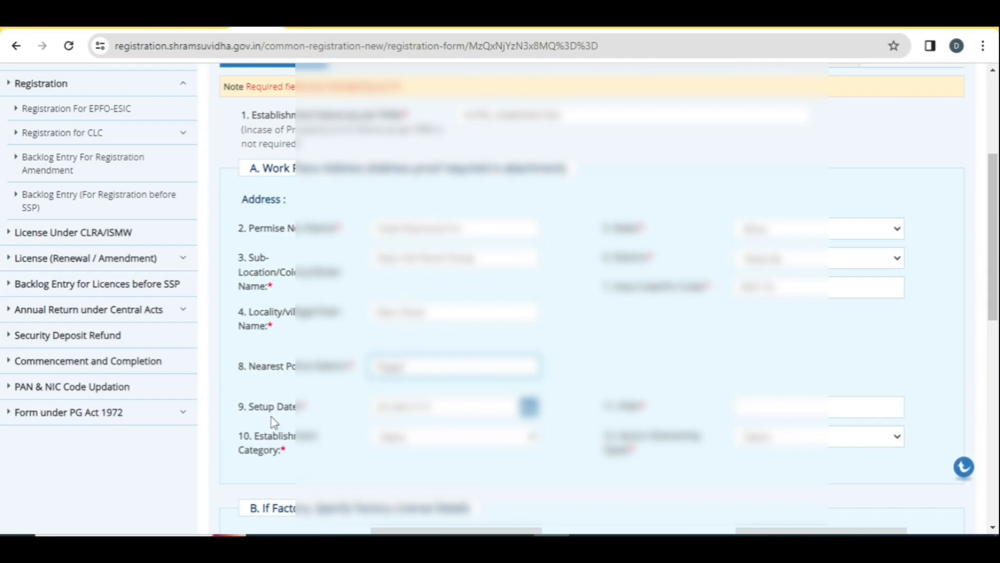
scroll(339, 422, down, 2)
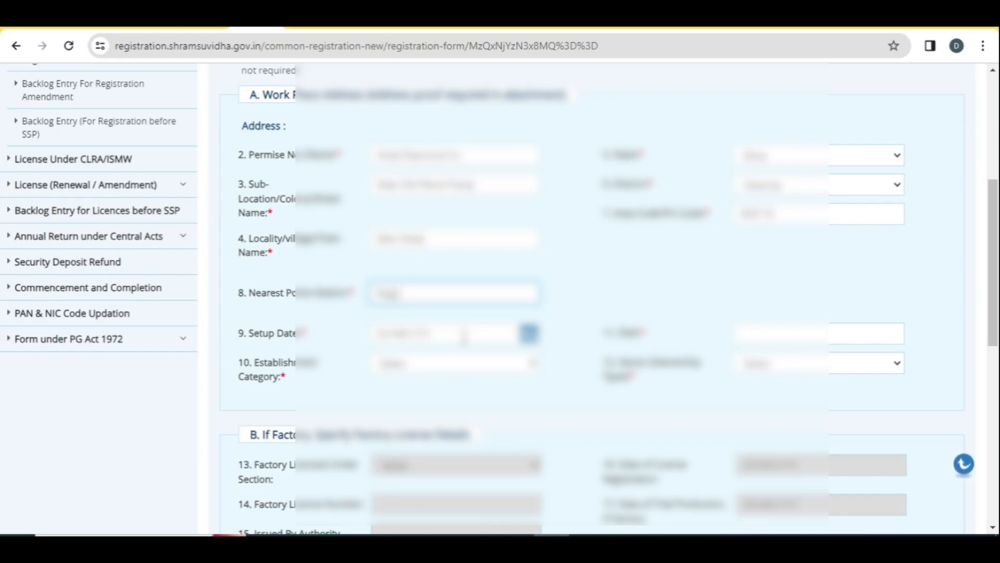
click(775, 333)
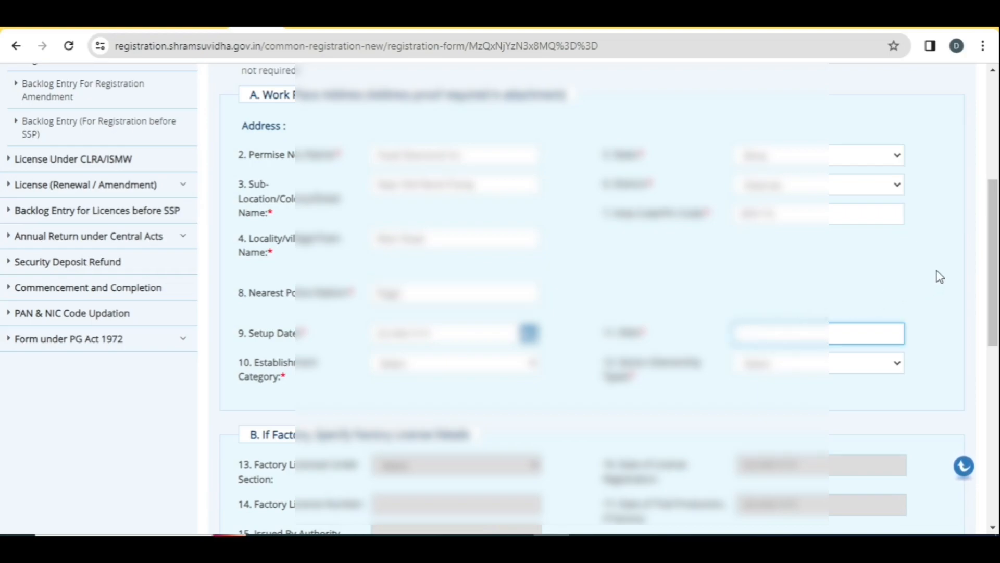
scroll(940, 276, down, 2)
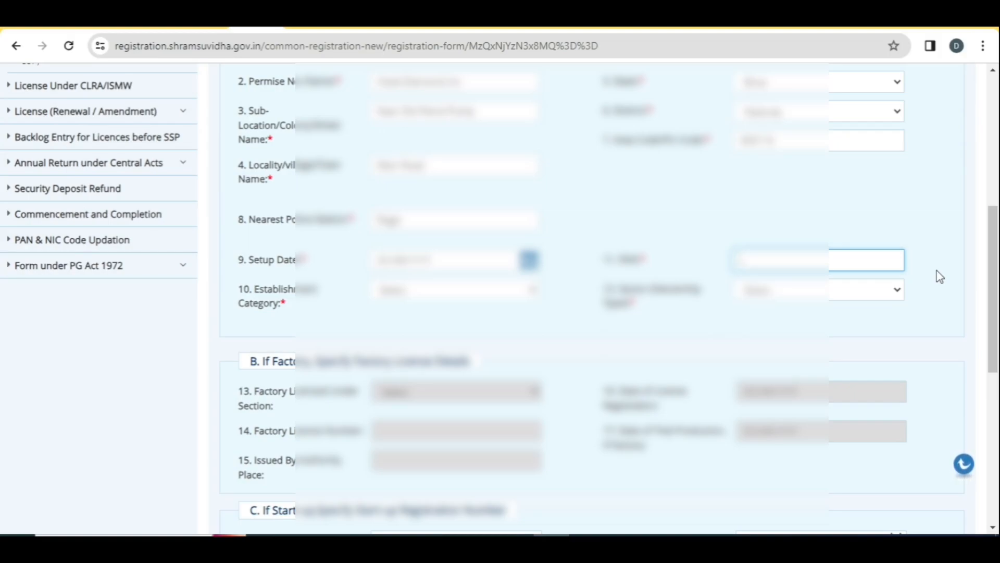
click(534, 291)
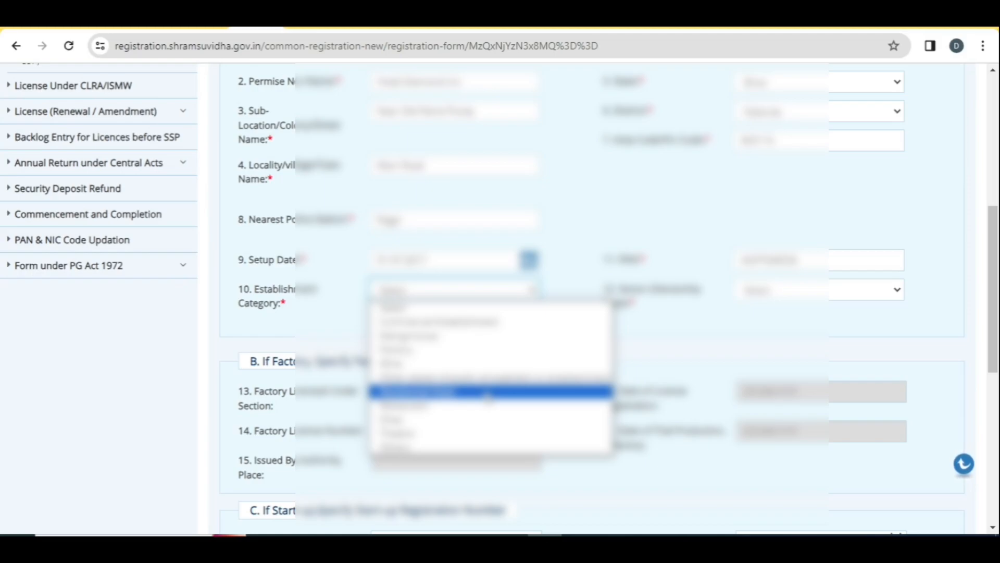
- Choose the Establishment Category and select the organisation type for field 12
click(488, 392)
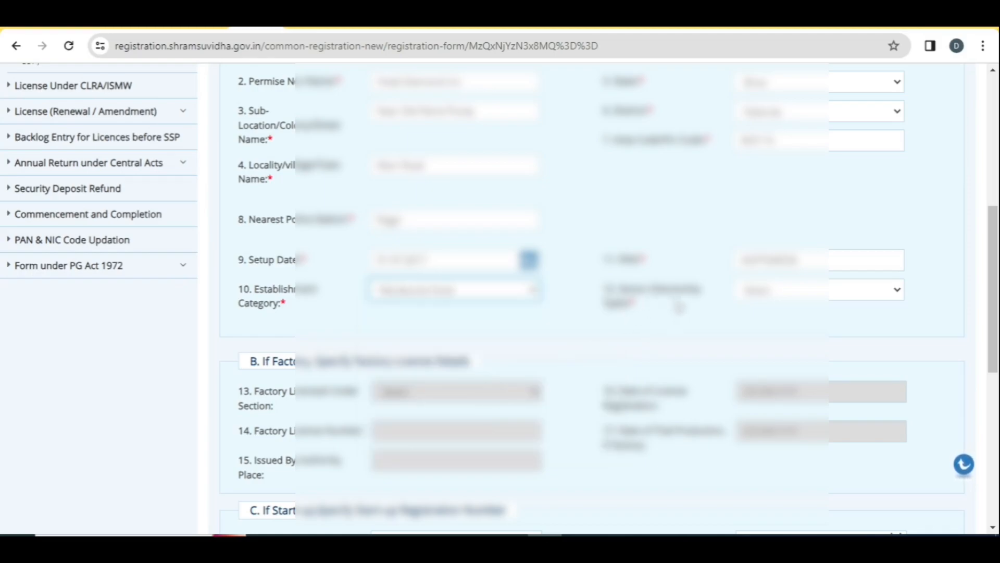
click(900, 291)
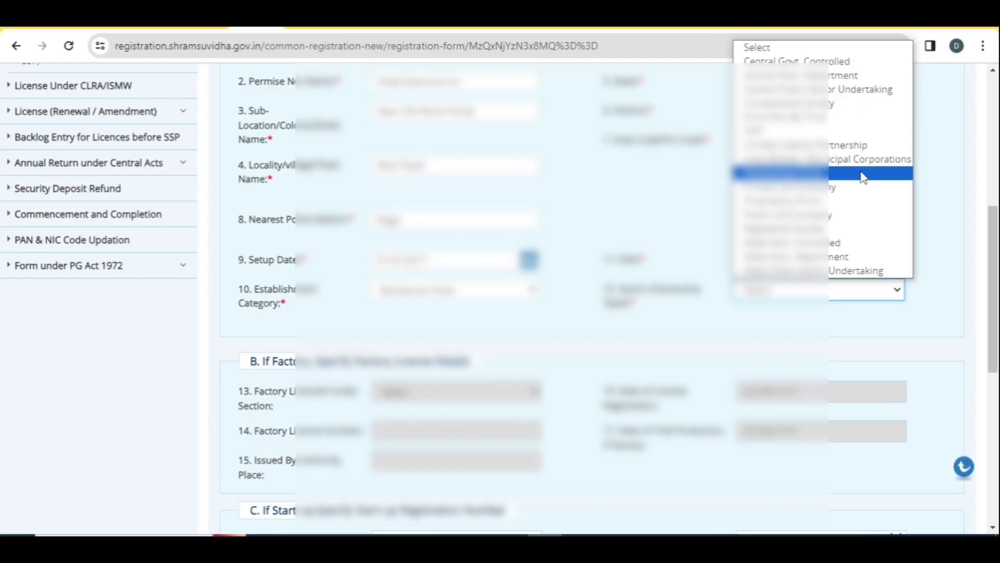
click(844, 206)
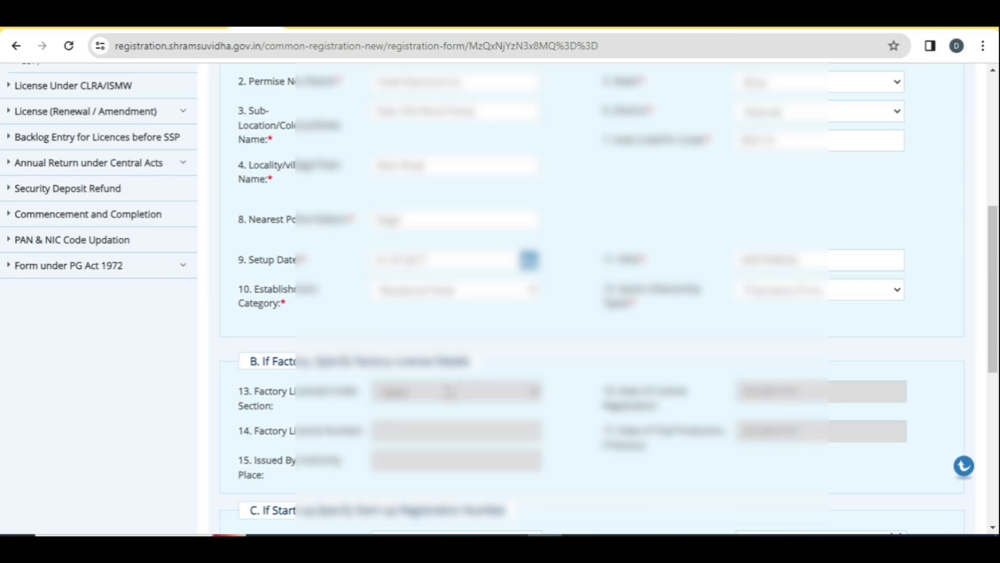
scroll(445, 395, down, 1)
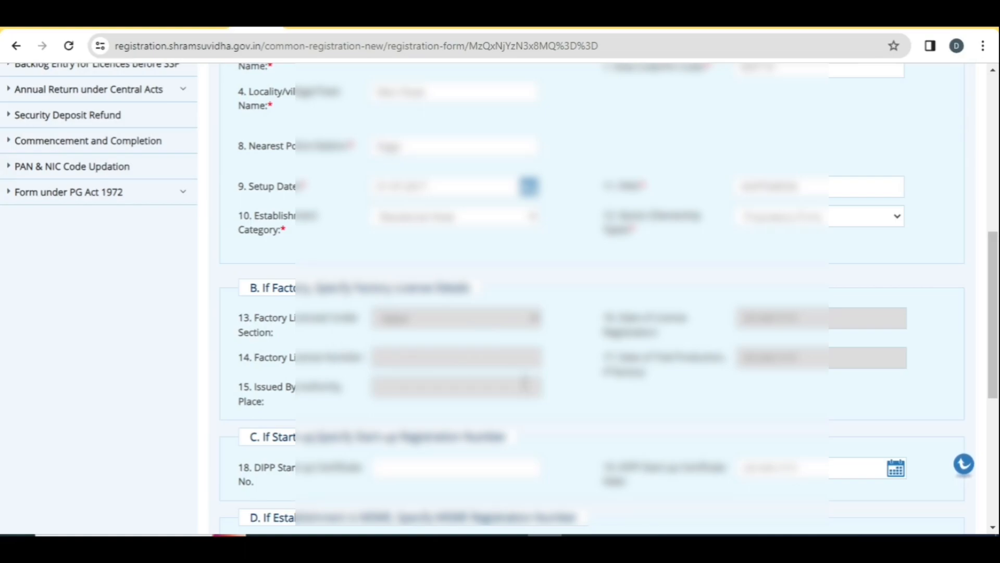
scroll(524, 383, down, 1)
scroll(524, 383, down, 1)
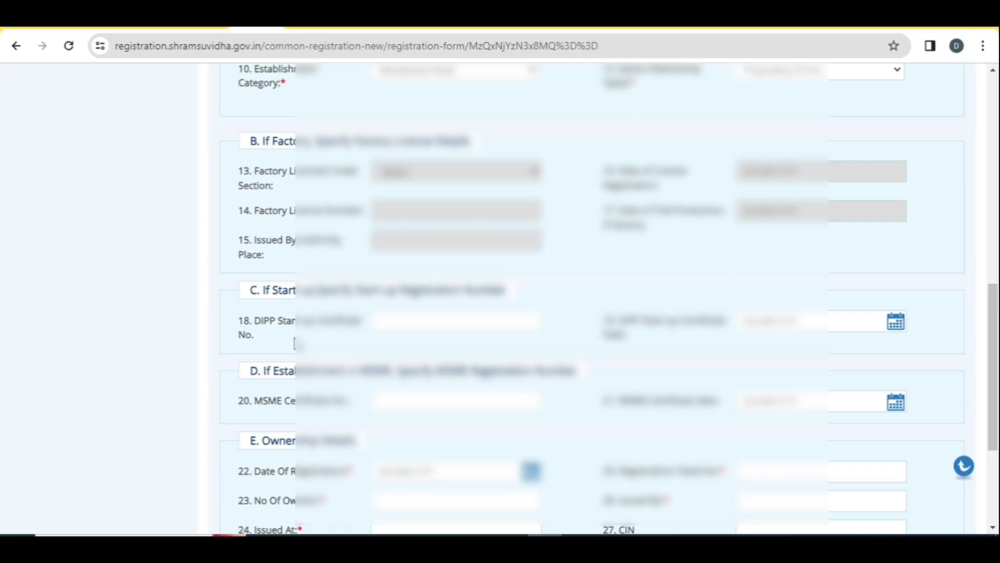
scroll(295, 342, up, 2)
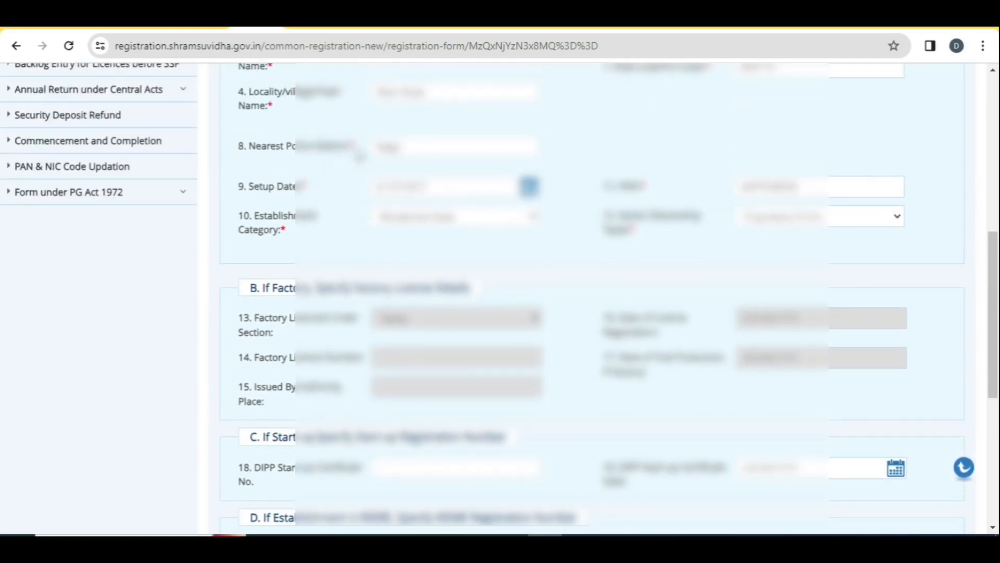
scroll(312, 398, down, 2)
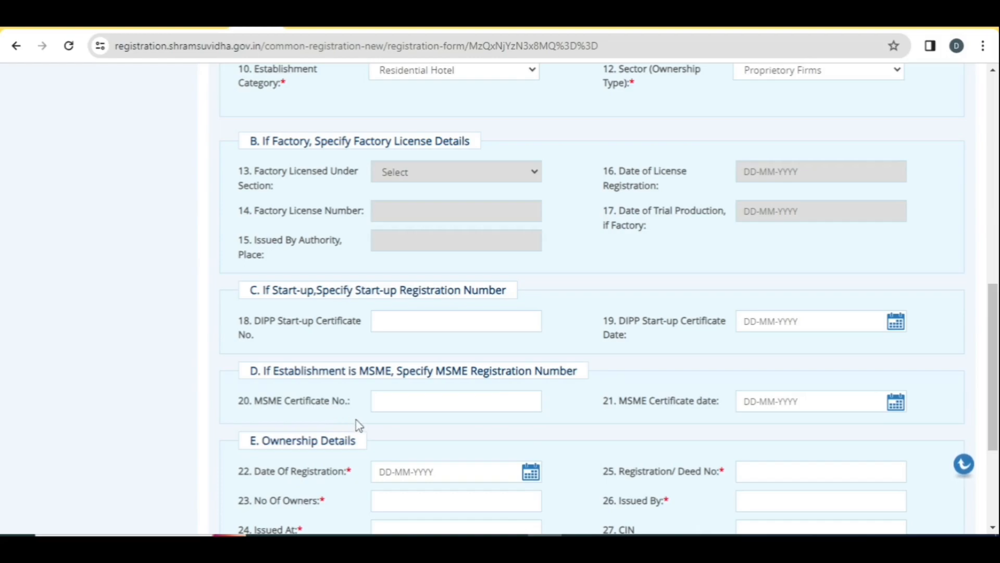
scroll(358, 426, down, 3)
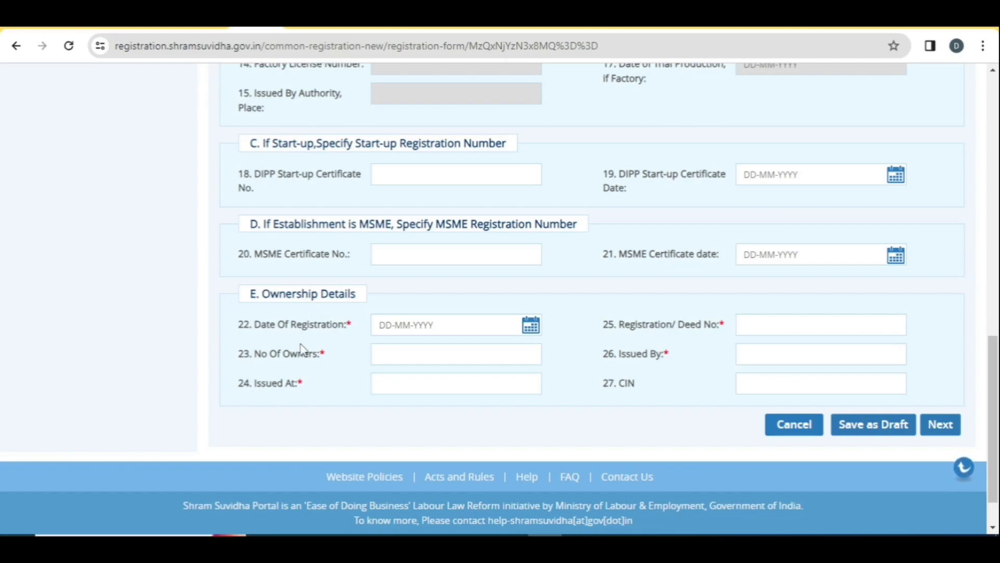
- Enter registration date 10-03-2023, one owner, issued at Rajgir, and continue to eContacts
click(530, 326)
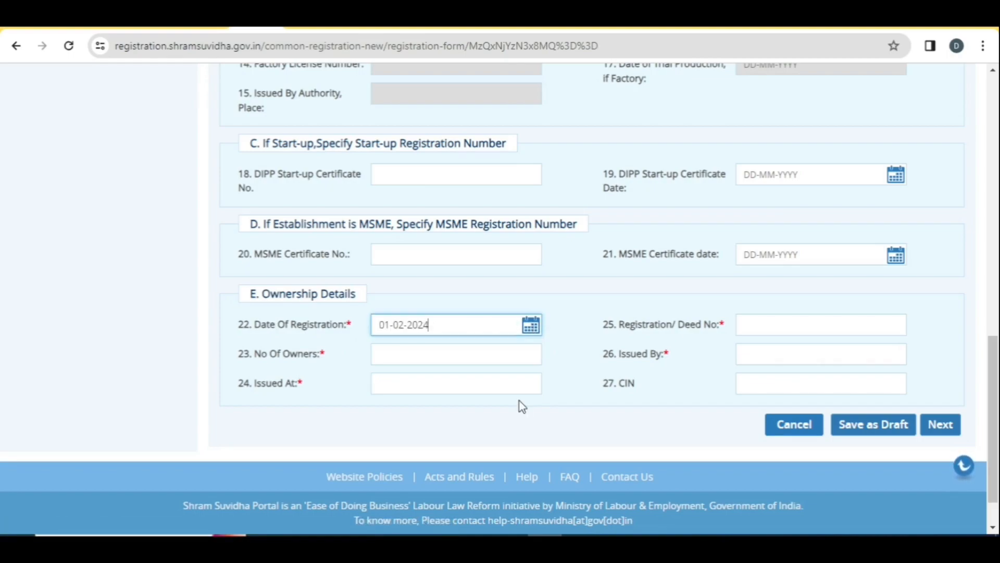
key(BackSpace)
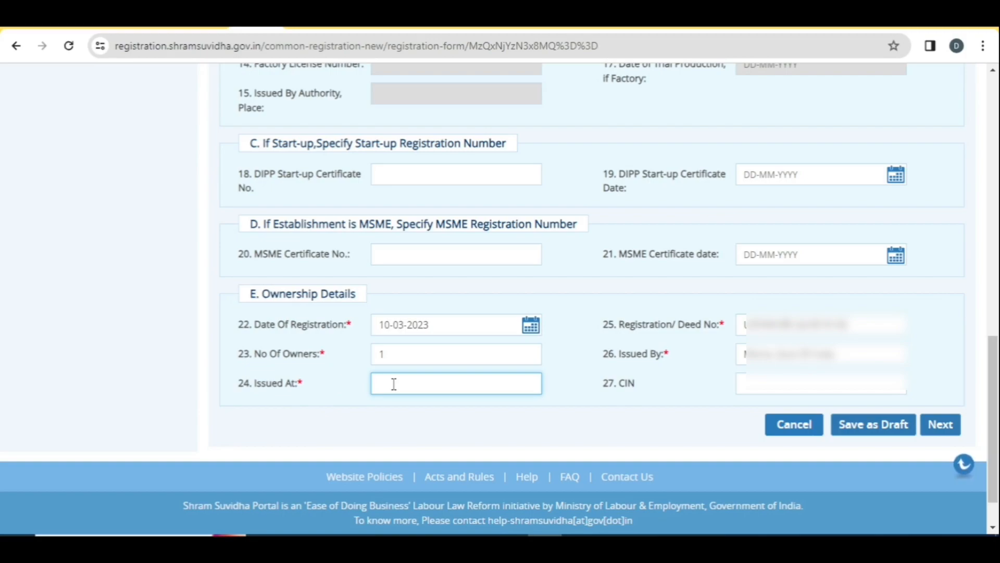
text(Rajgir)
click(939, 430)
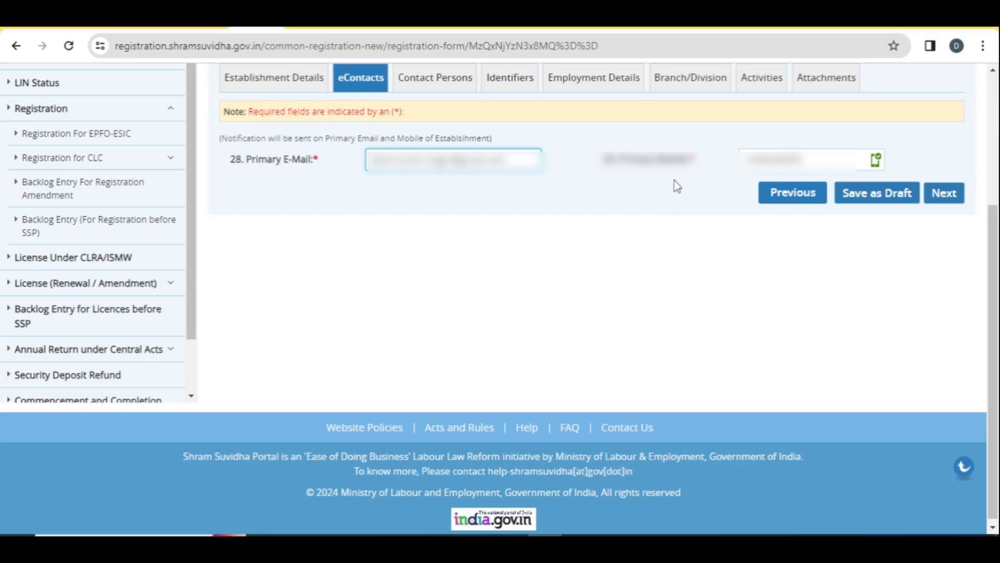
- Accept the eContacts step and continue to the Contact Persons section
click(949, 193)
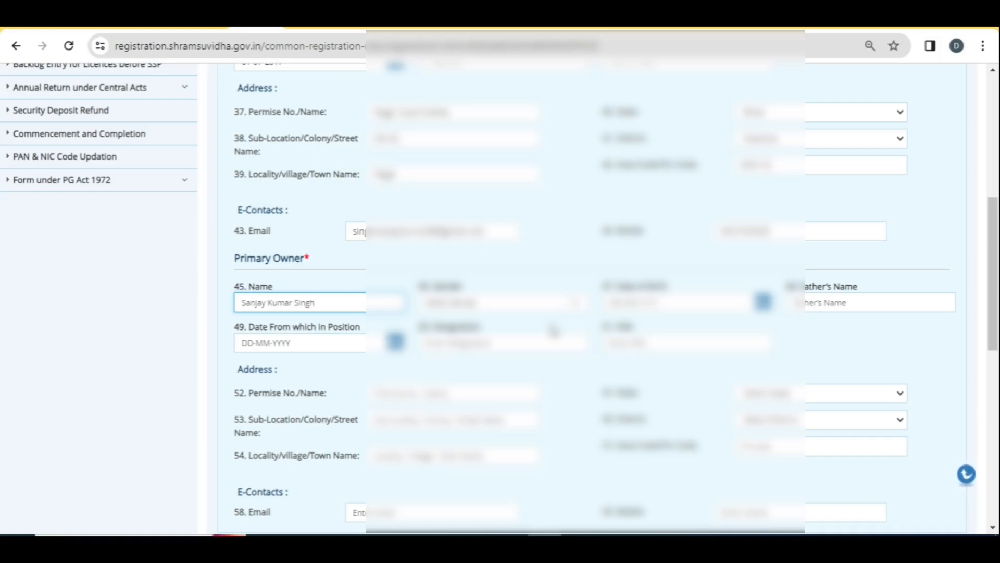
- Scroll past the filled Contact Persons details and advance to the Identifiers tab
scroll(576, 318, down, 5)
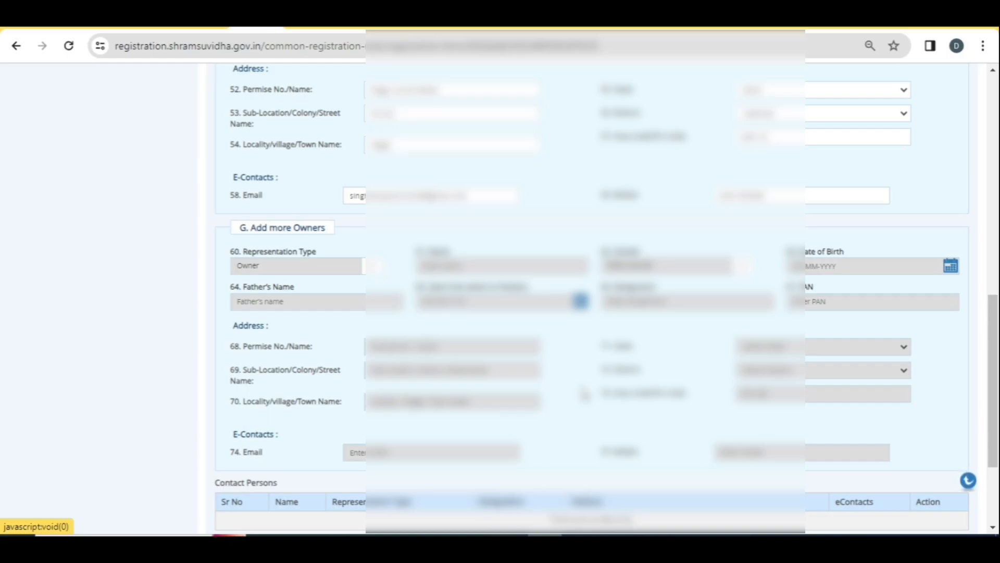
scroll(585, 394, down, 3)
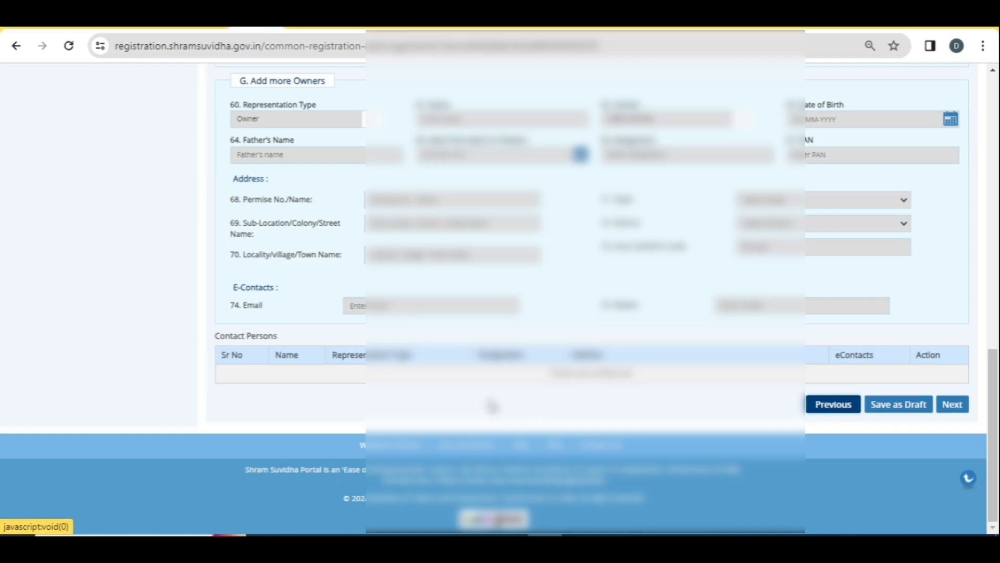
click(953, 406)
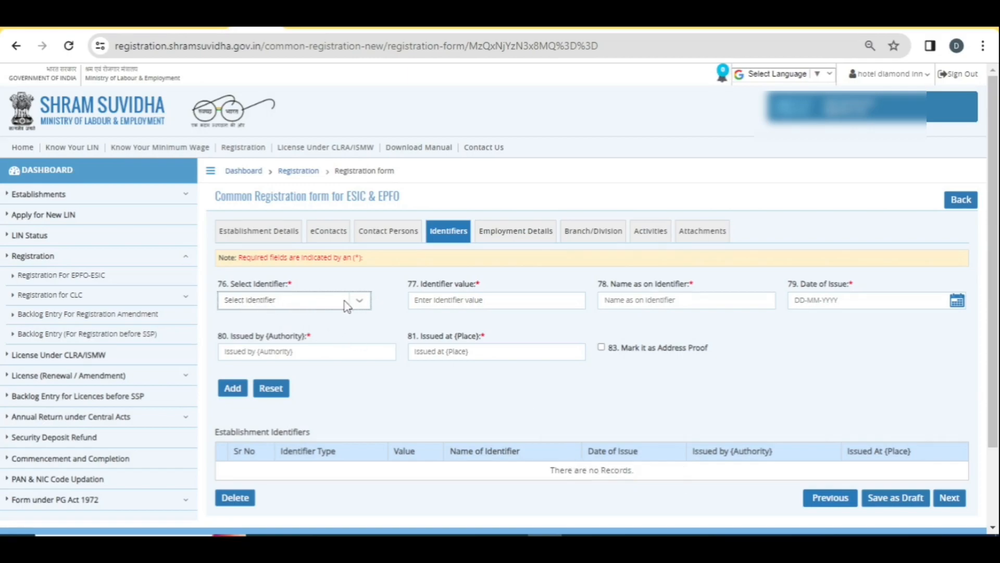
- Select Goods and Service Tax Identification as the identifier and mark it as address proof
click(364, 305)
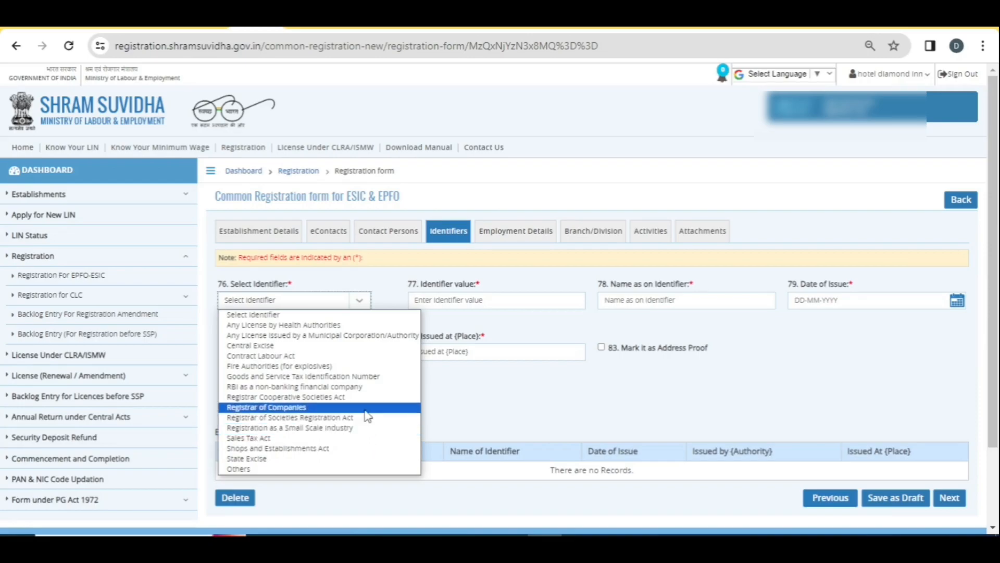
click(377, 384)
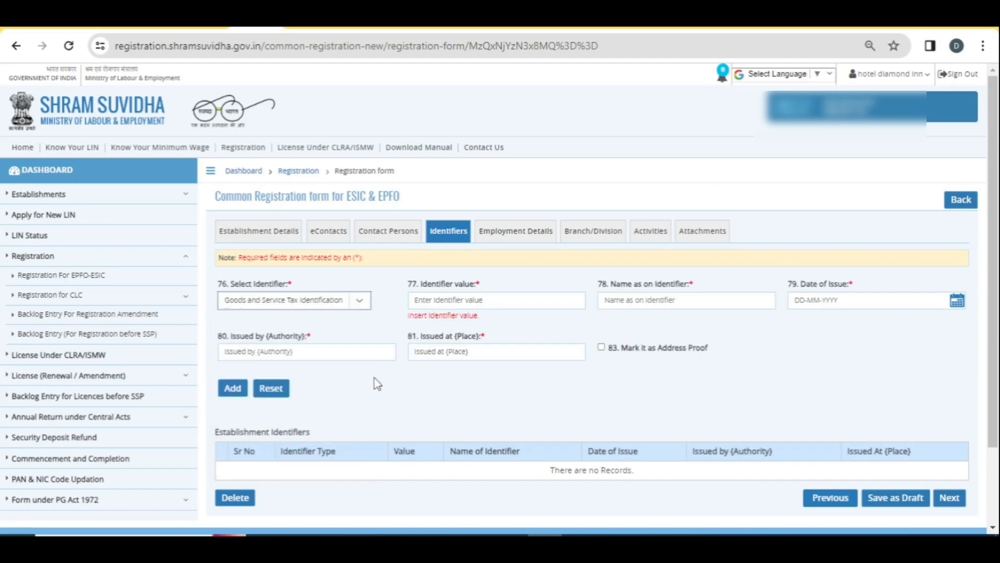
click(469, 300)
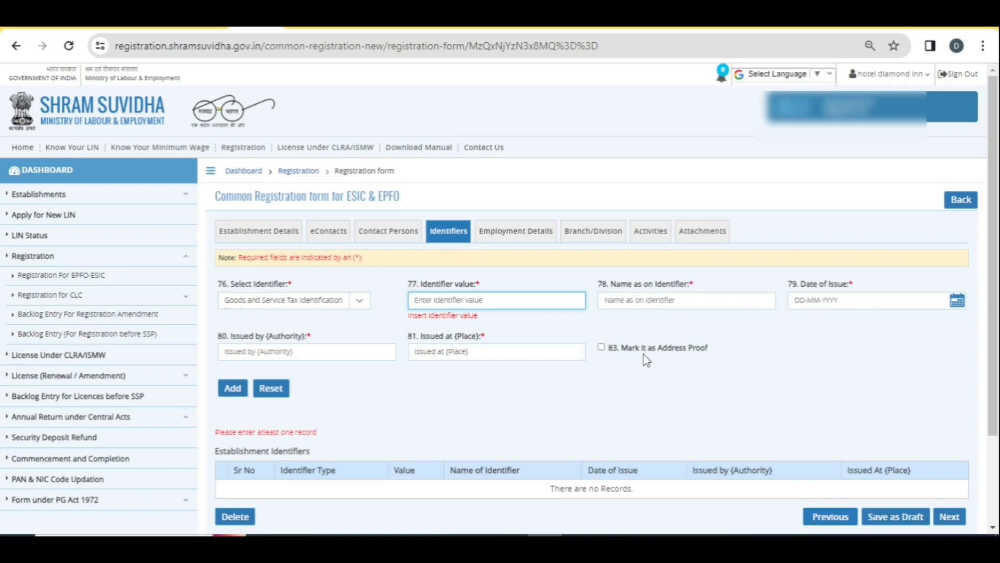
click(604, 347)
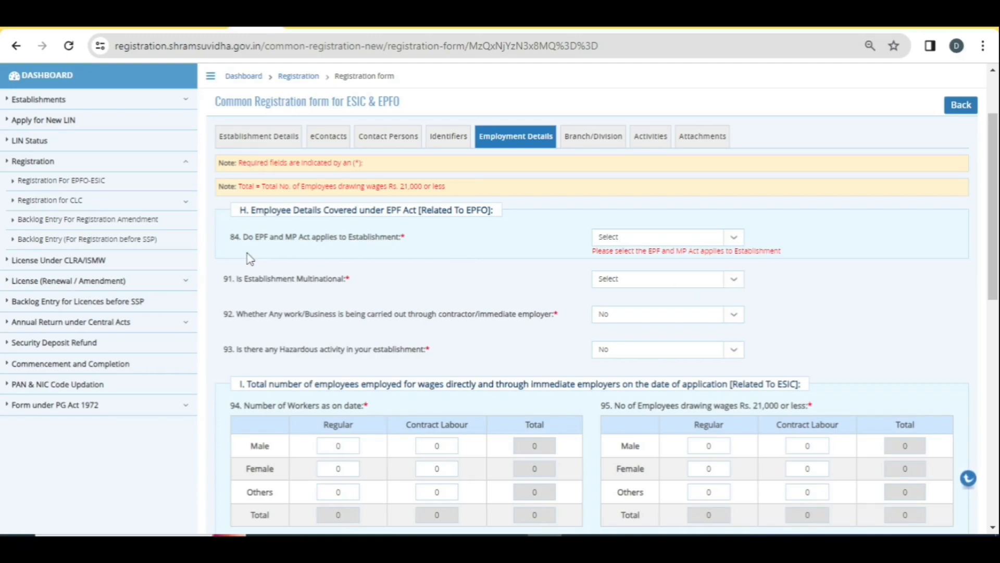
- Answer Yes to EPF and MP Act applicability, with 10 employees and 0 excluded
click(735, 239)
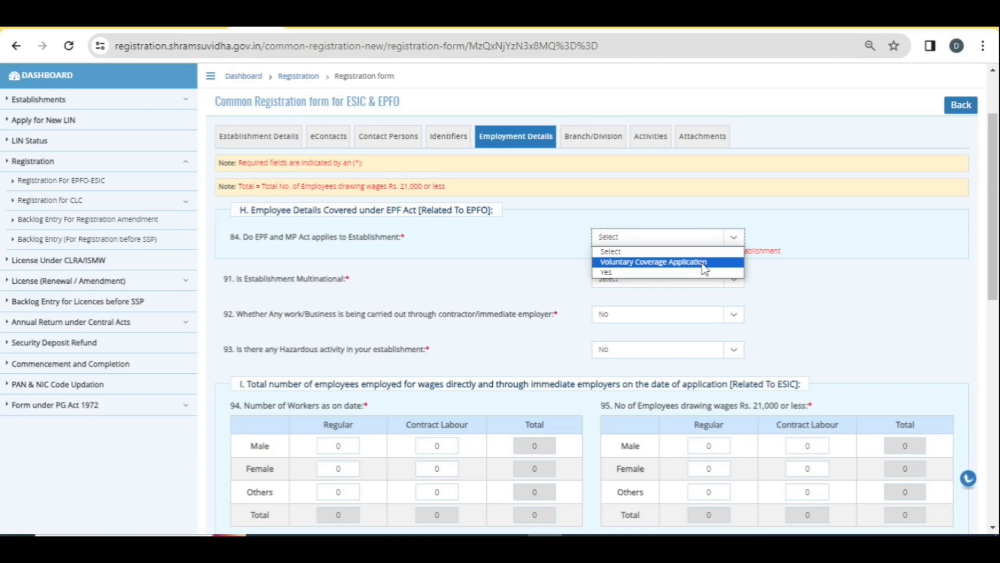
click(630, 273)
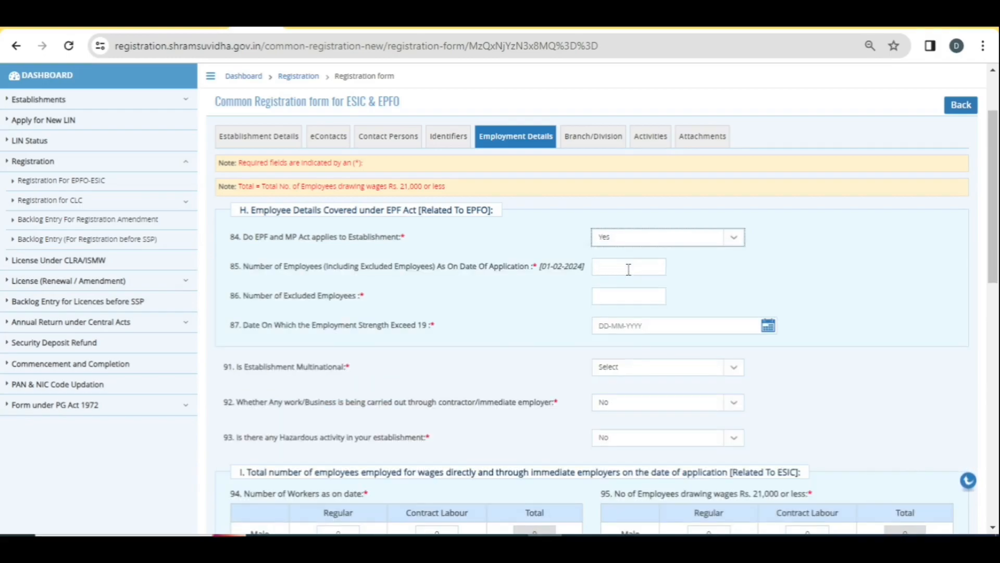
click(628, 269)
text(1)
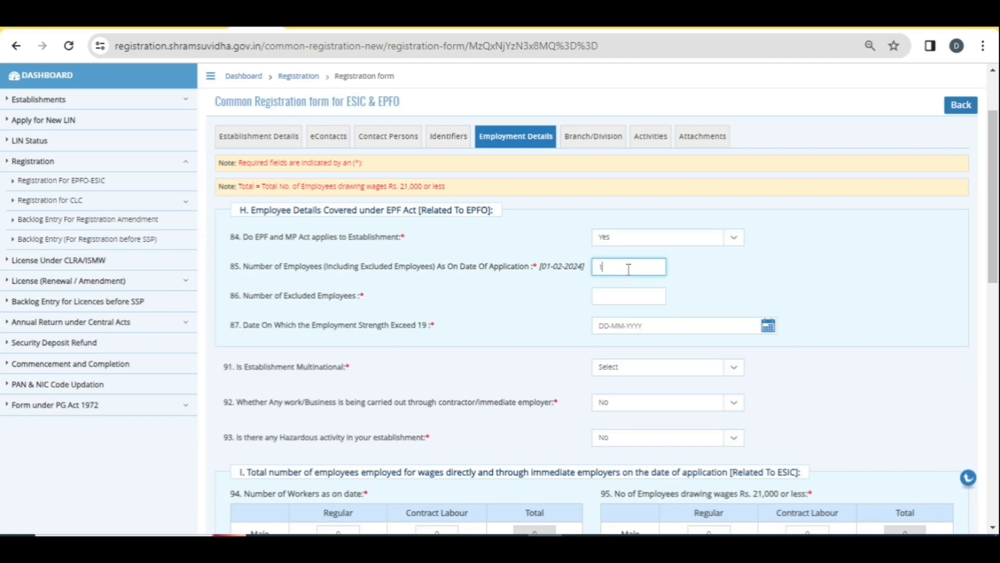
text(0)
click(622, 298)
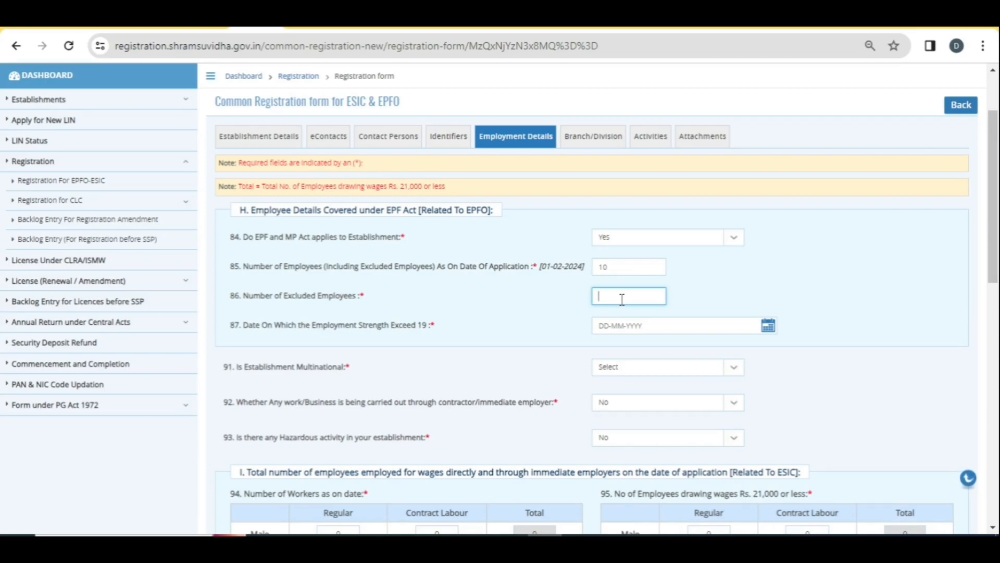
text(0)
- Set the strength-exceeded date to 01-01-2024 and answer No to the multinational question
click(766, 328)
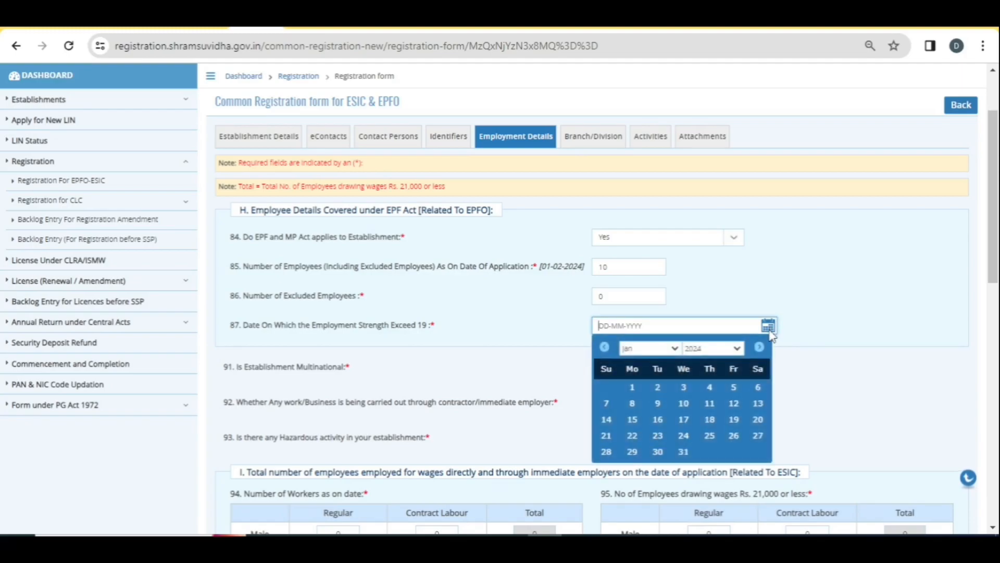
click(632, 387)
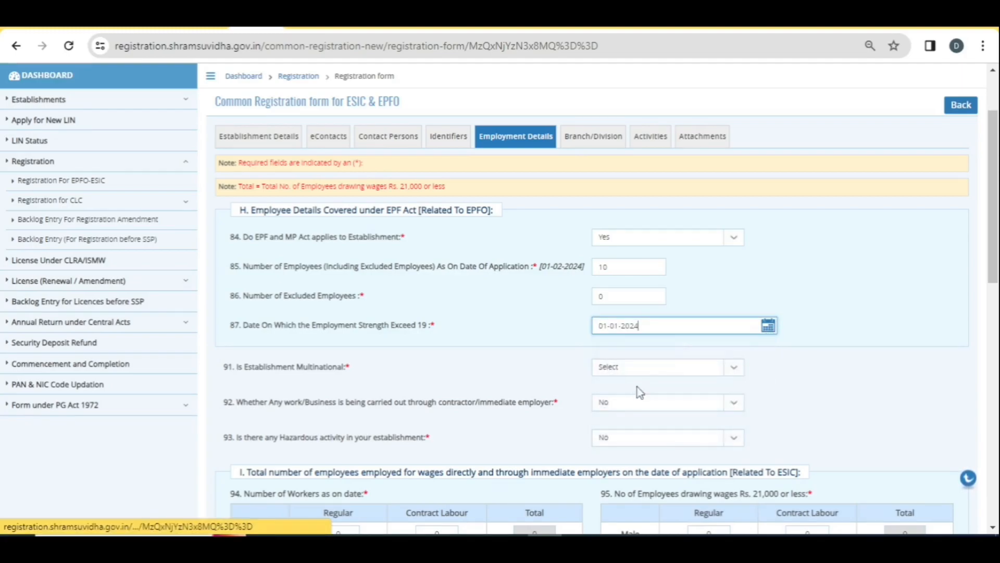
scroll(286, 313, down, 2)
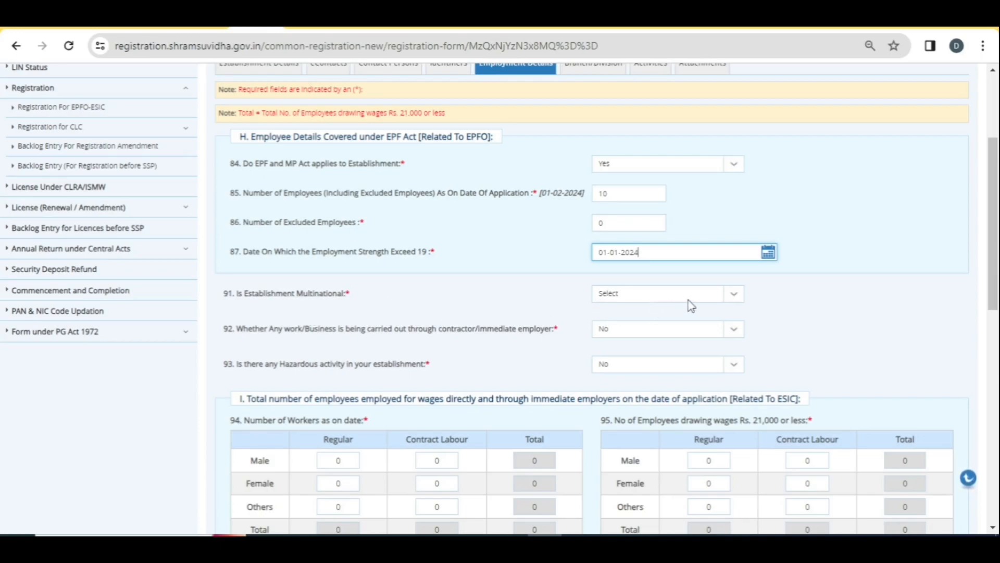
click(740, 296)
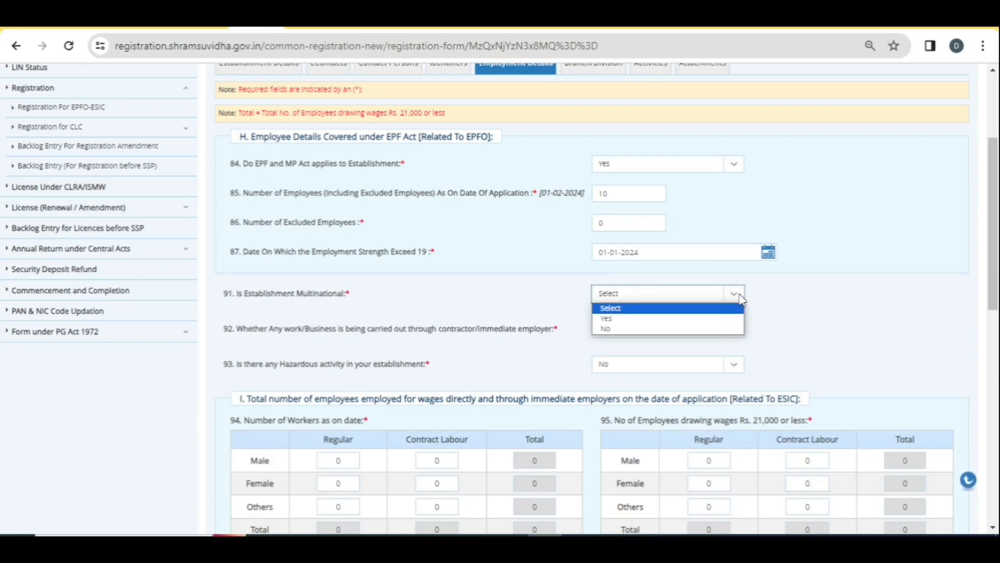
click(704, 331)
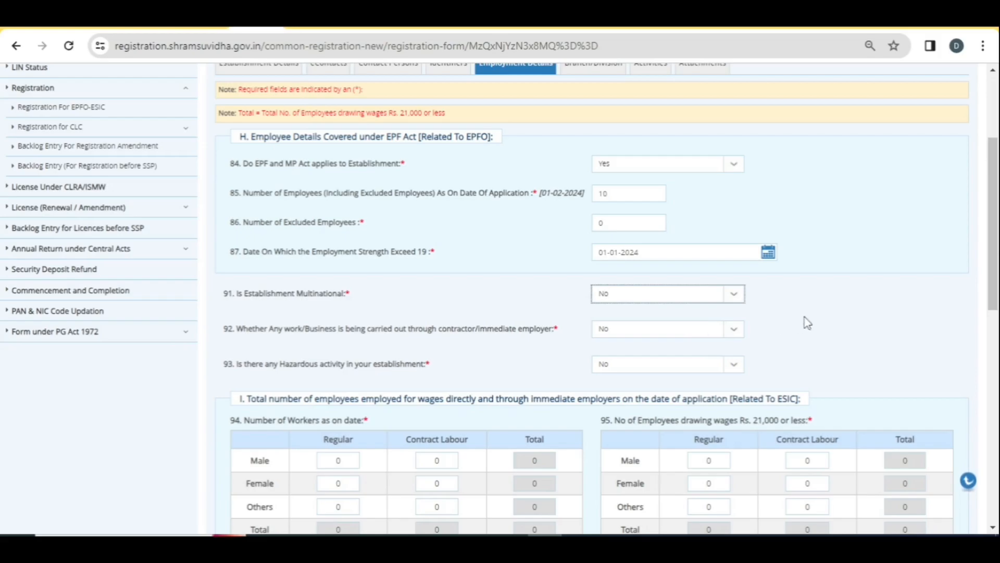
scroll(808, 324, down, 1)
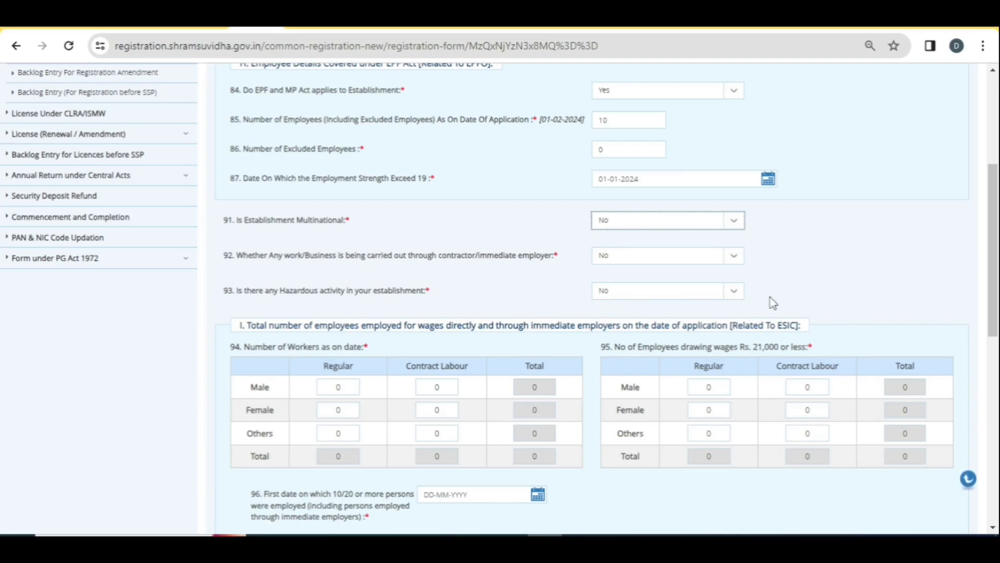
- Change question 94's regular male worker count from 0 to 10
scroll(773, 302, down, 2)
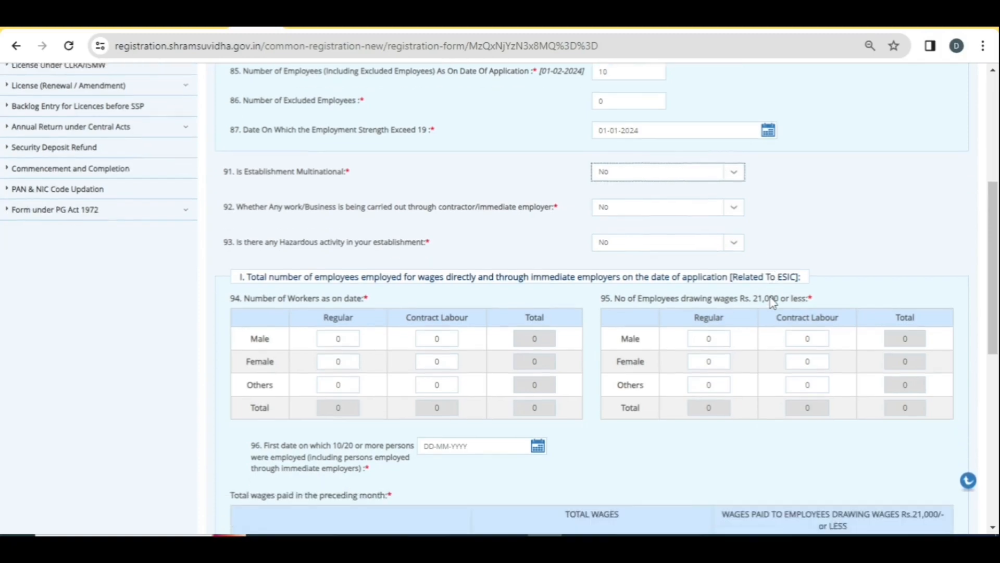
scroll(740, 319, down, 2)
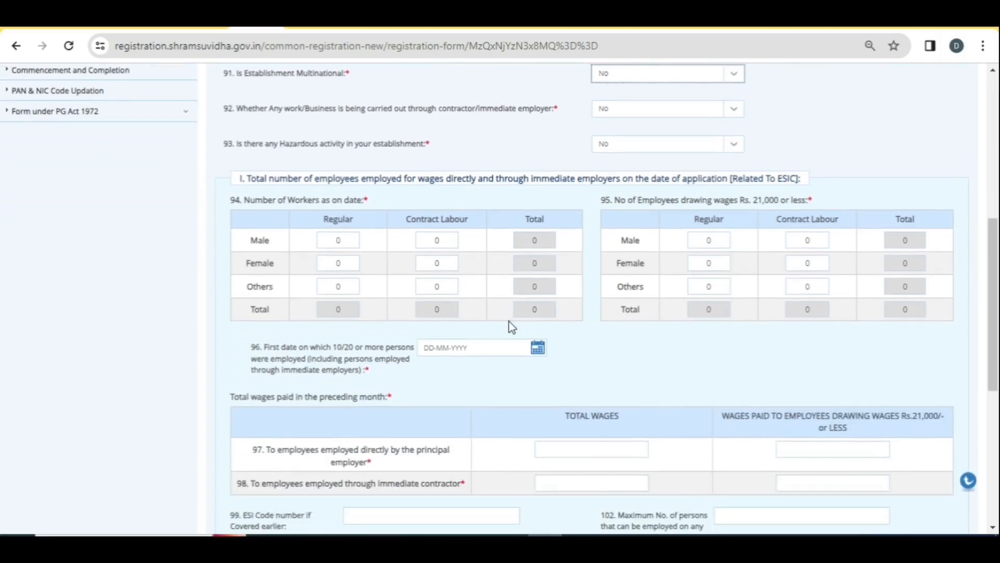
click(346, 246)
key(BackSpace)
text(10)
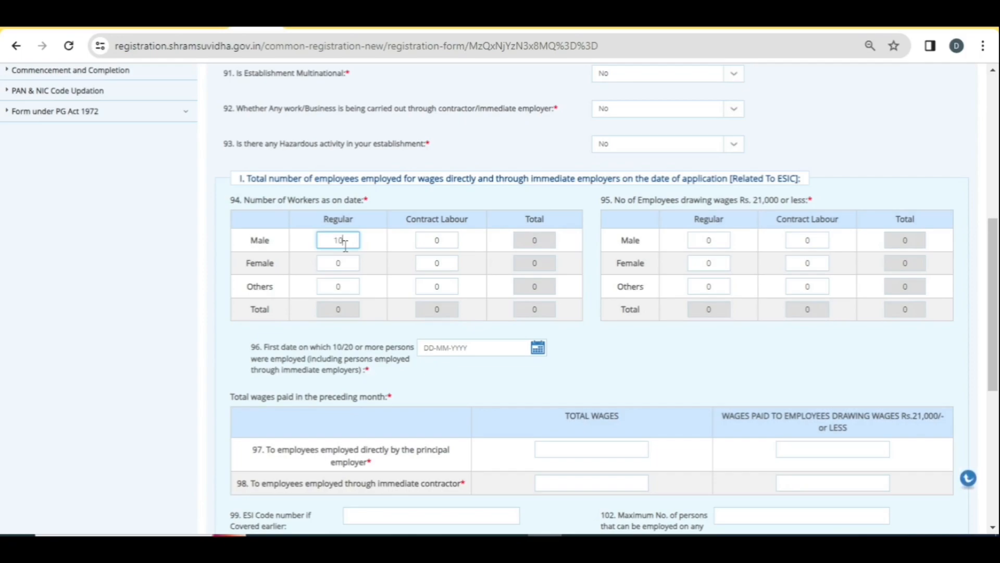
key(Tab)
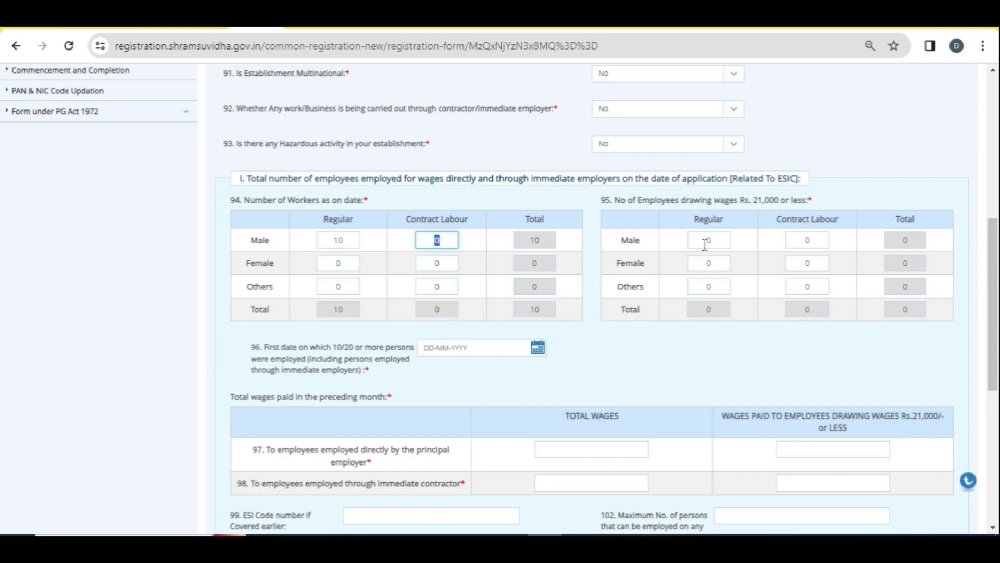
- Change question 95's regular male worker count from 0 to 10
click(721, 242)
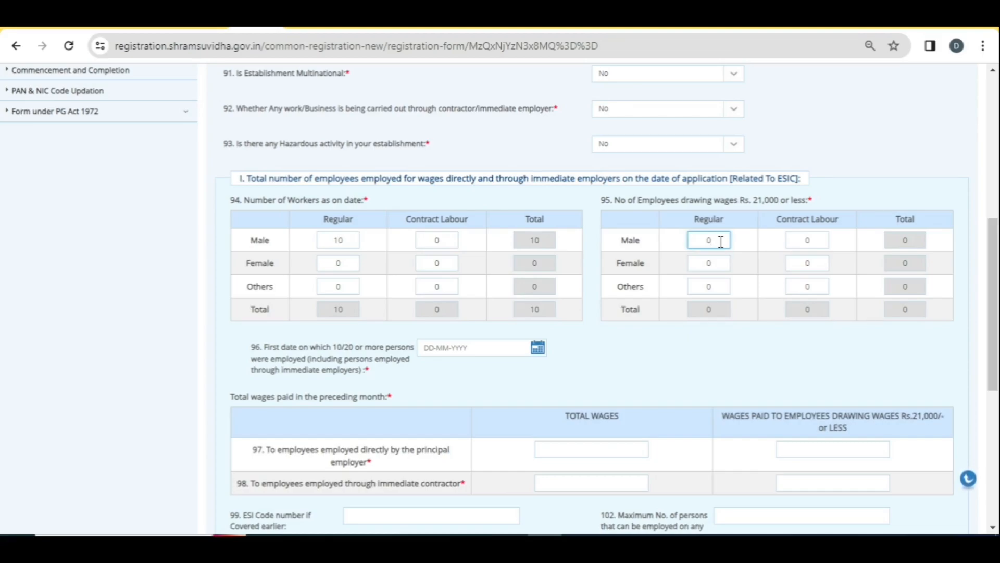
key(BackSpace)
text(10)
key(Tab)
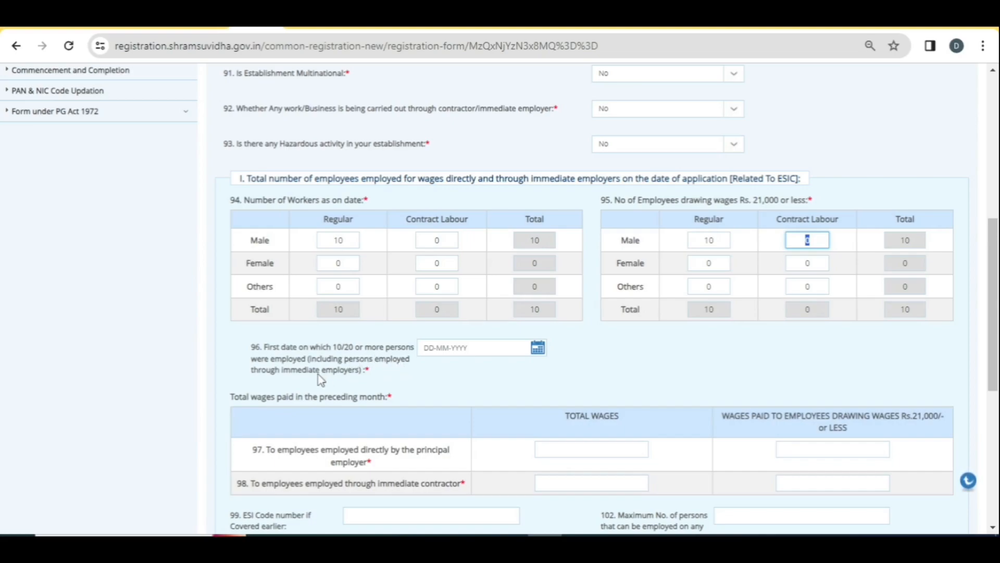
click(538, 348)
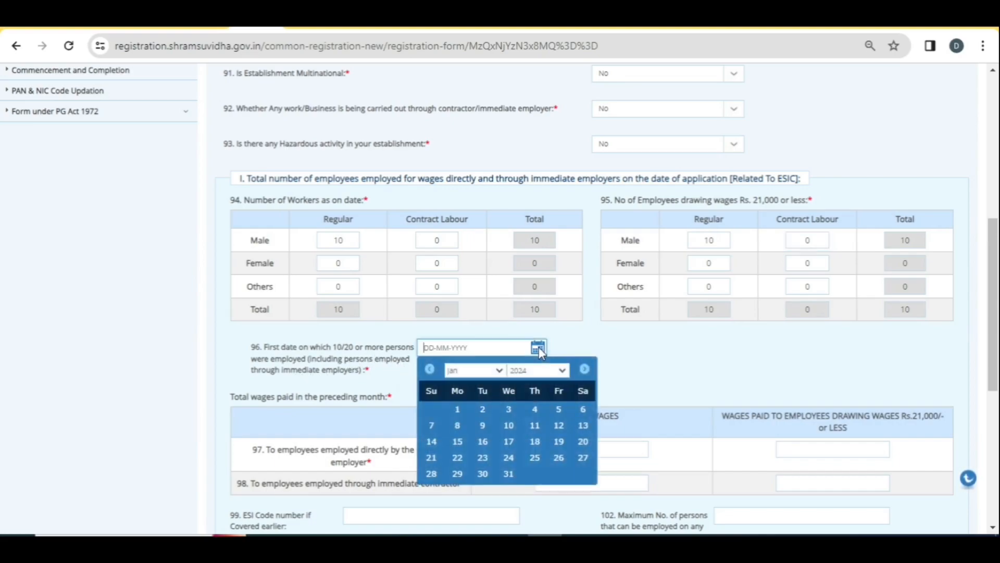
- Set question 96 to 01-01-2024 and enter 0 in the wage fields
click(459, 410)
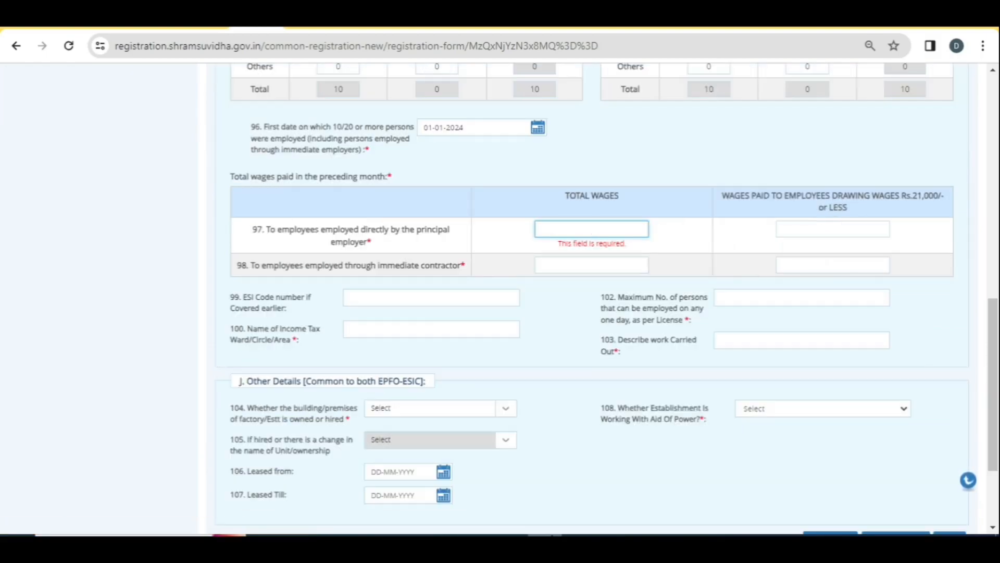
text(0)
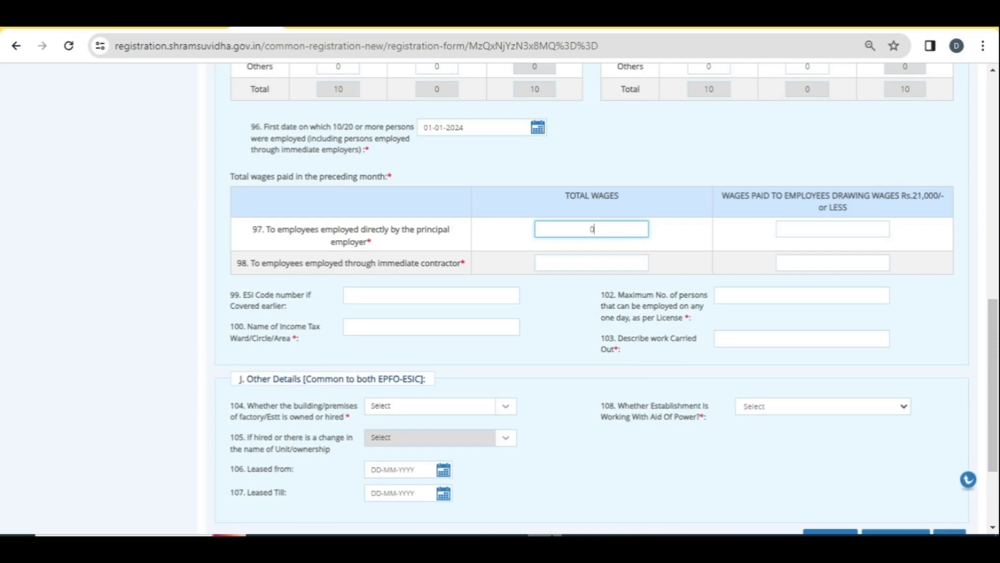
key(Tab)
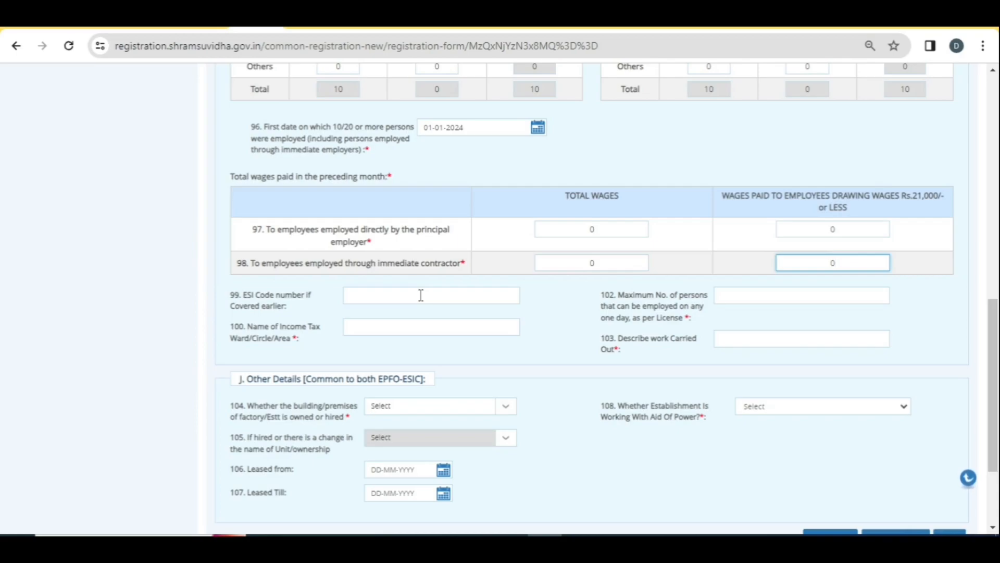
click(421, 295)
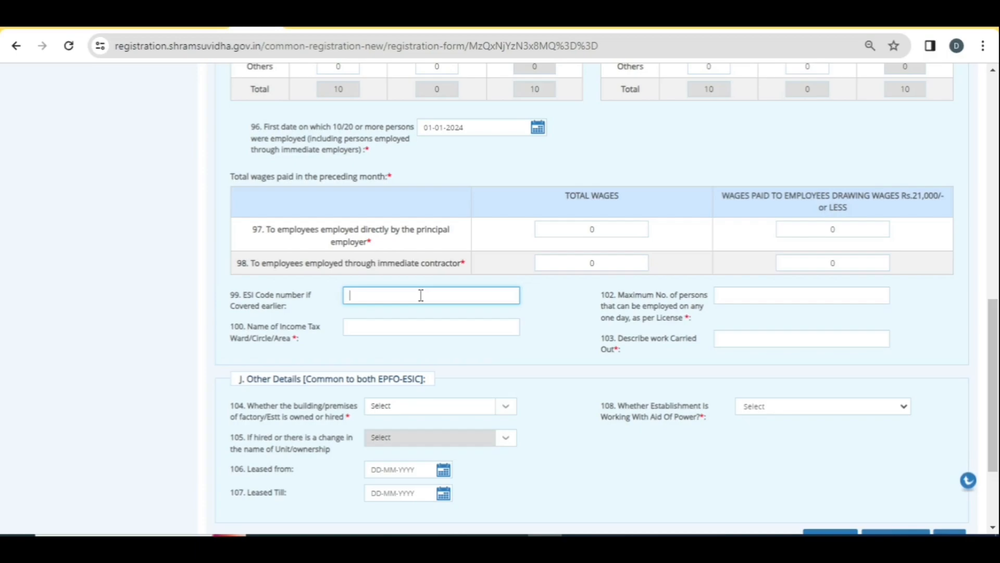
- Enter Biharsharif as income tax ward and 'Residential Hotel' as work carried out
click(432, 327)
text(Biharsharif)
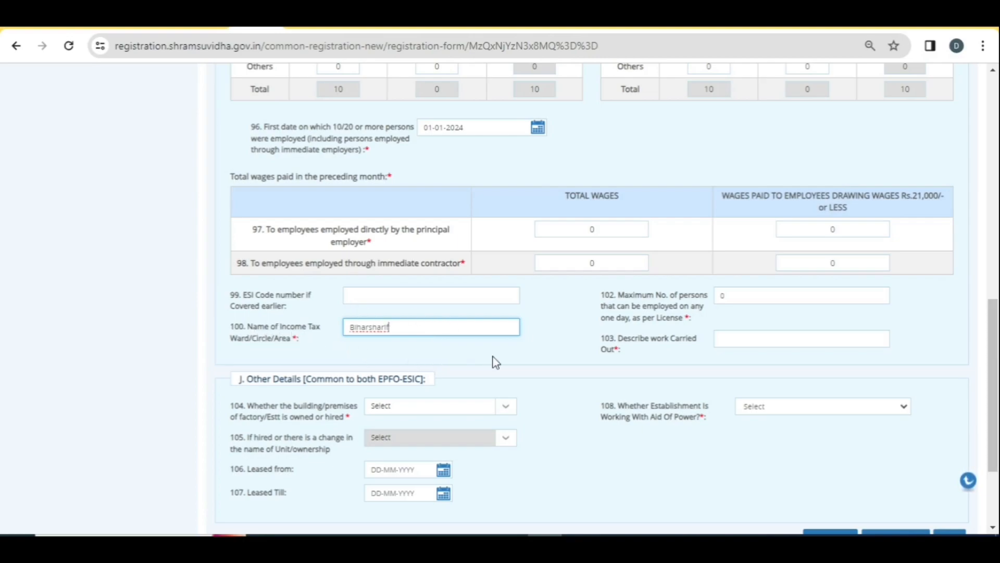
click(785, 341)
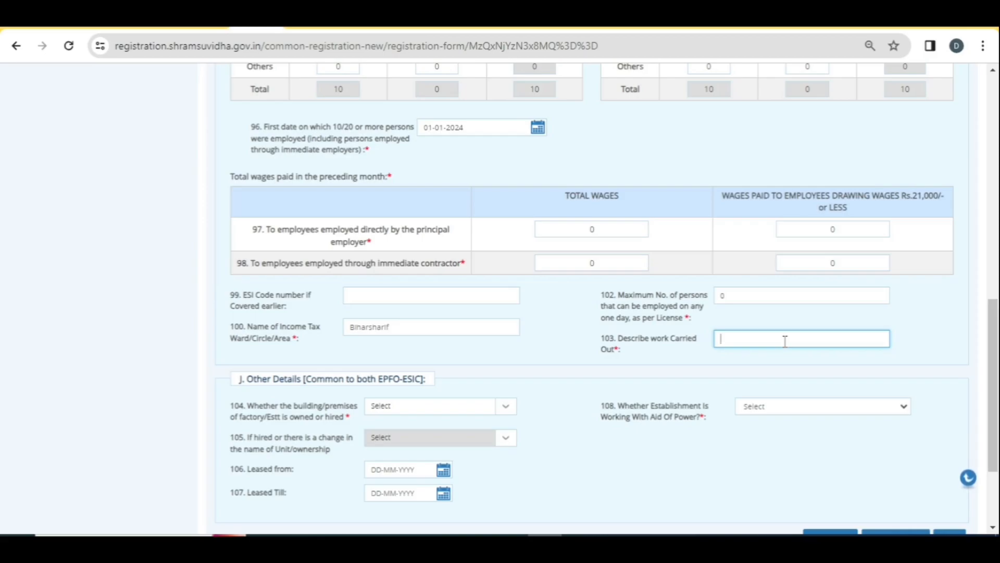
text(Residential Hotel)
scroll(301, 364, down, 1)
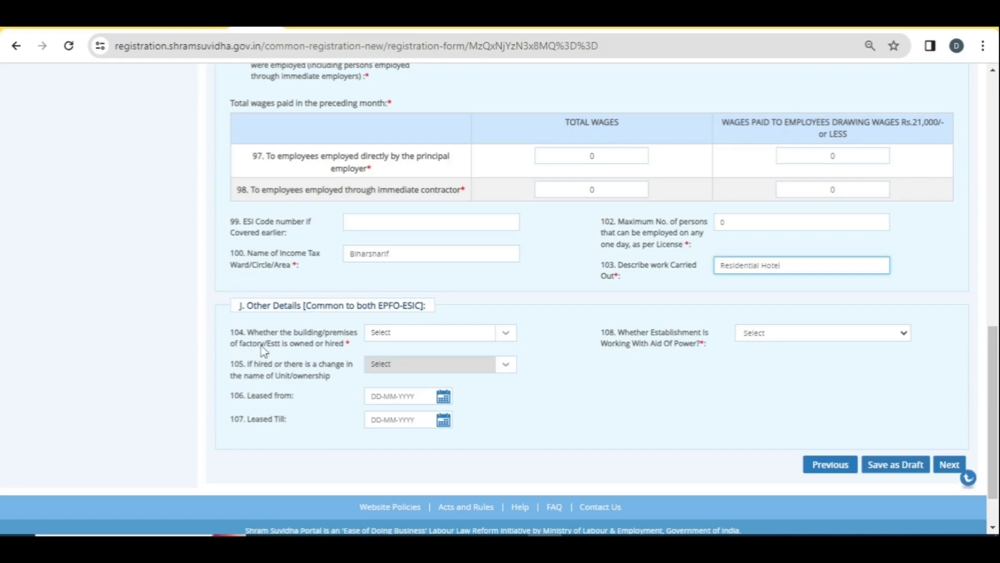
- Mark the premises as Owned and answer Yes to working with aid of power
click(508, 334)
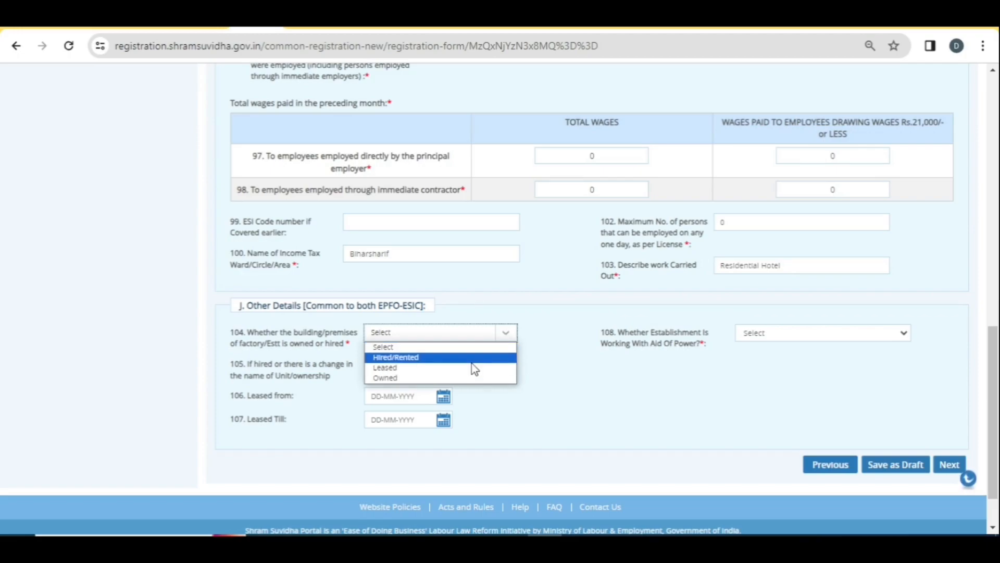
click(447, 378)
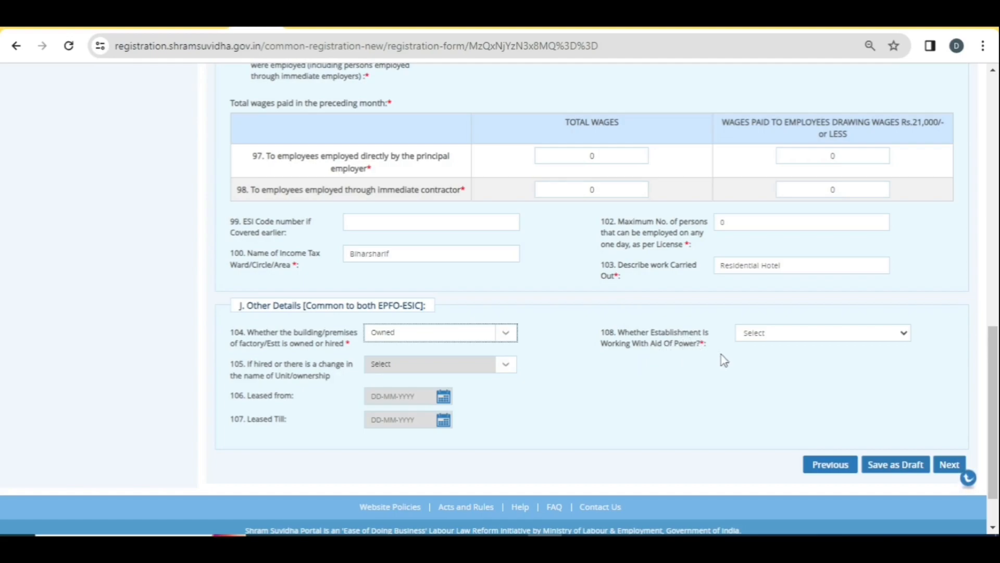
click(907, 336)
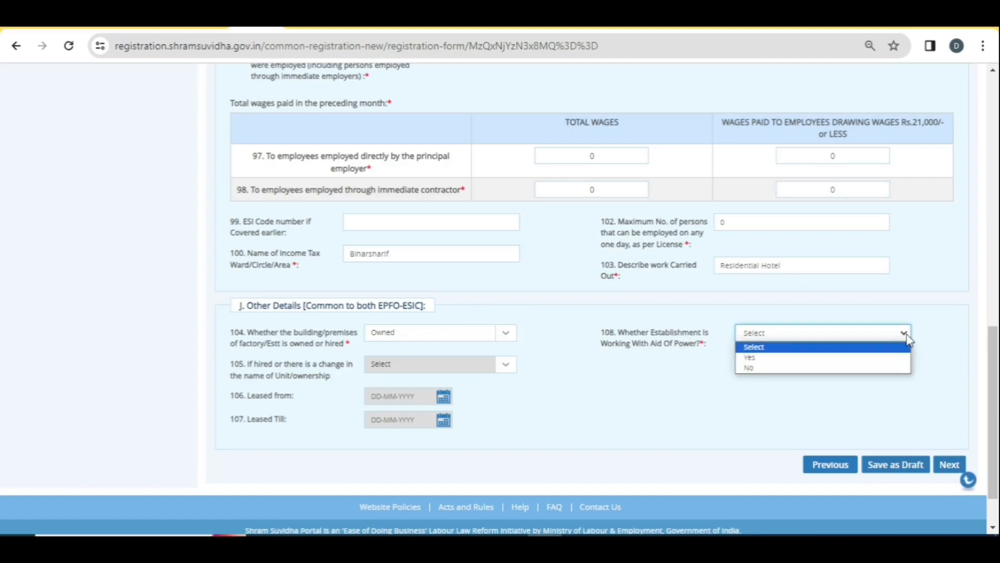
click(873, 359)
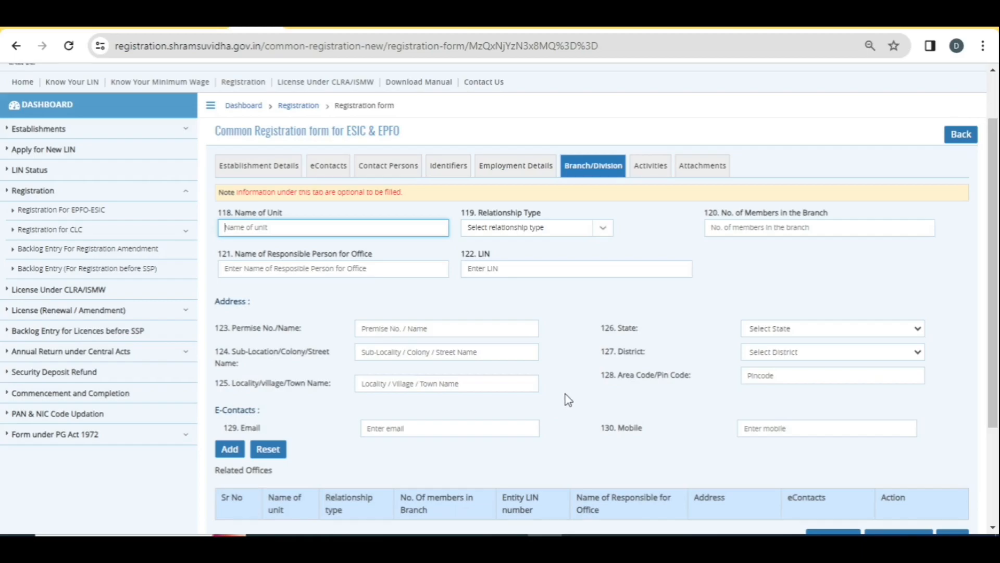
- Leave the Branch/Division tab blank and continue to the Activities tab
scroll(566, 395, down, 3)
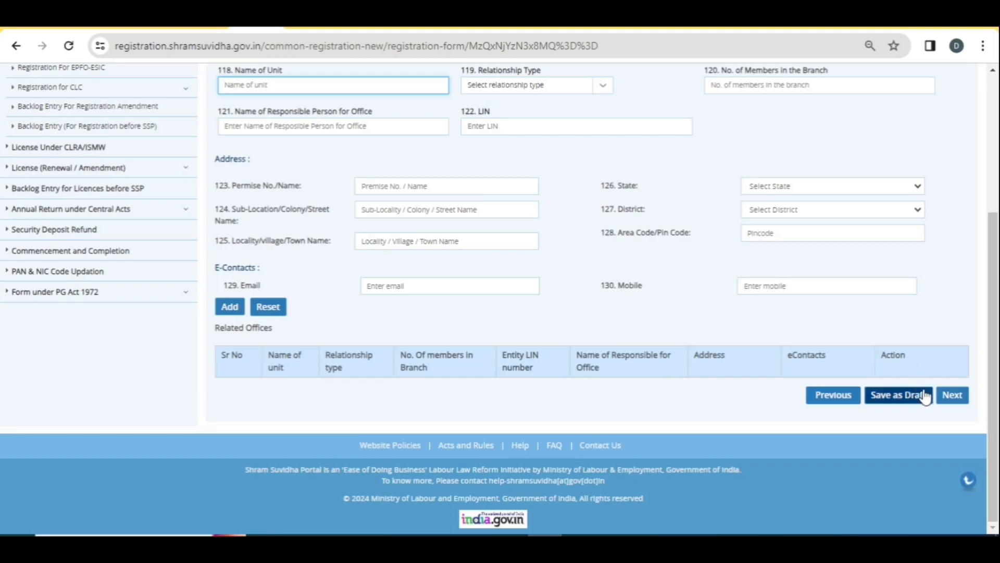
click(962, 400)
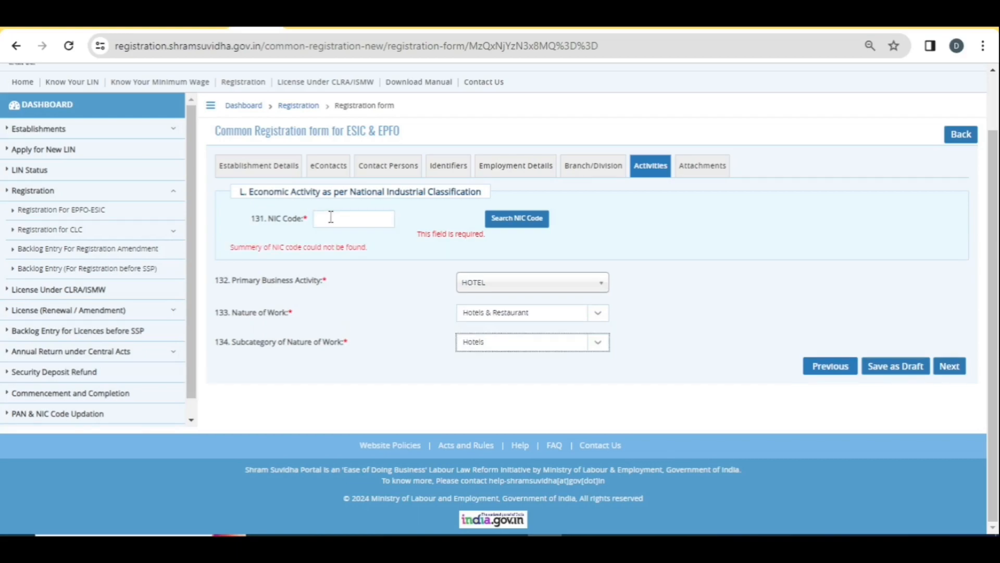
- Look up sub-class 55101 Hotels and Motels and apply NIC code I-55101
click(528, 220)
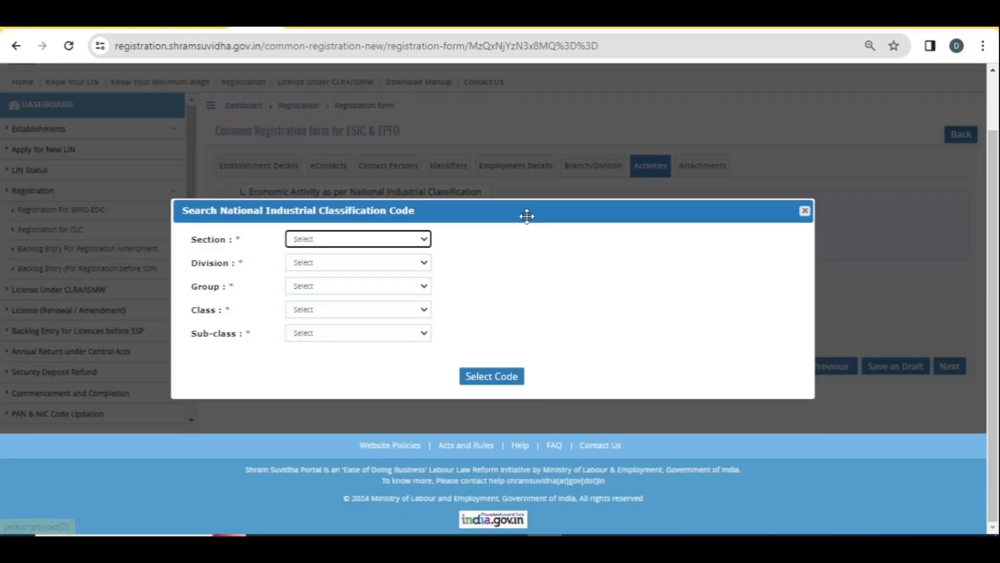
click(426, 333)
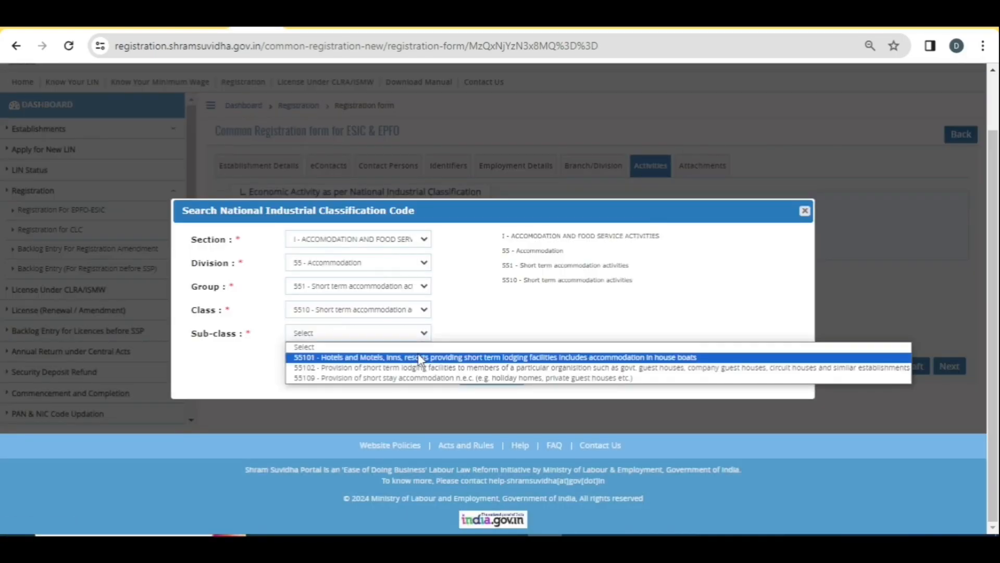
click(419, 357)
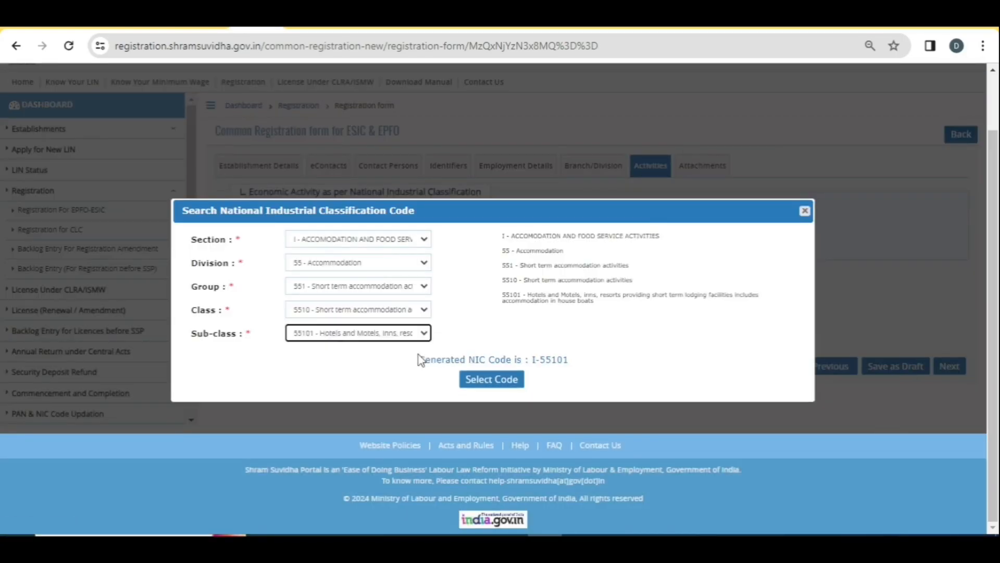
click(491, 380)
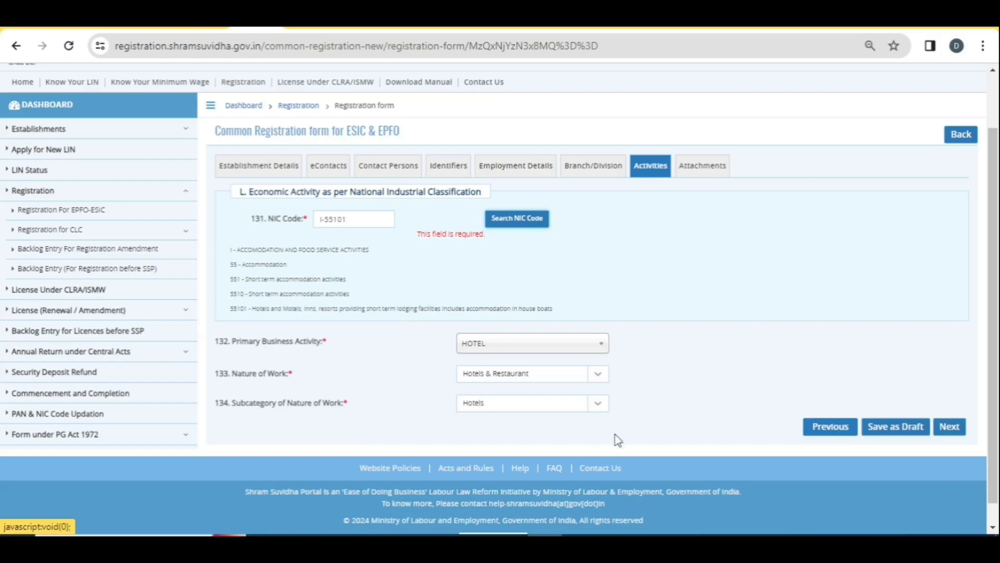
- On Attachments, choose a government-issued licence/certificate as address proof and attach gst.pdf
click(954, 432)
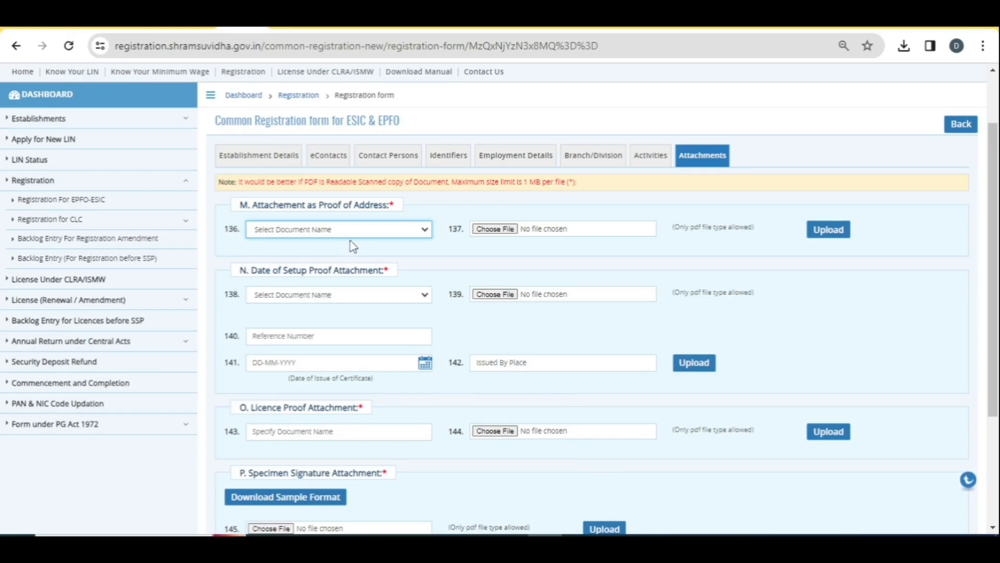
click(420, 237)
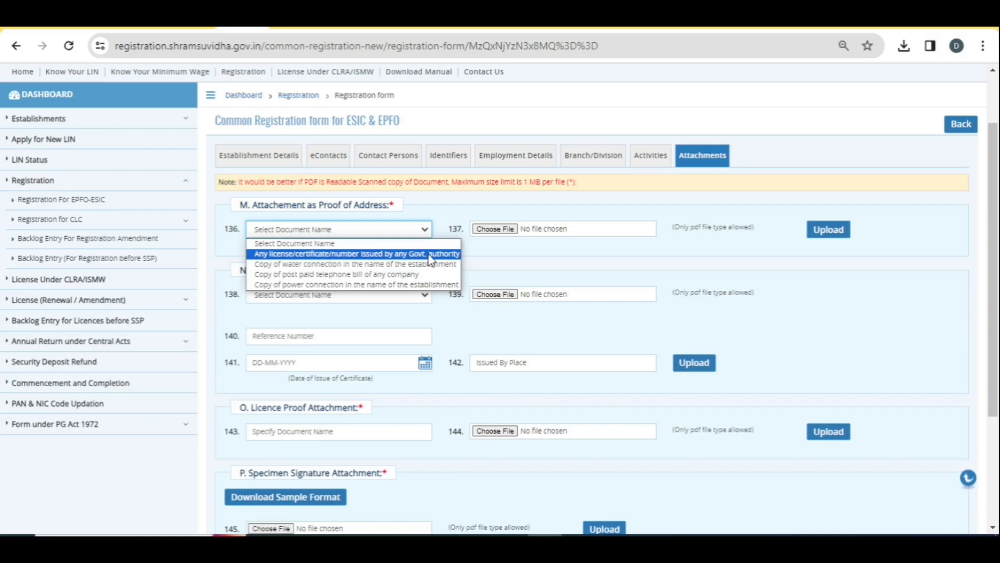
click(430, 253)
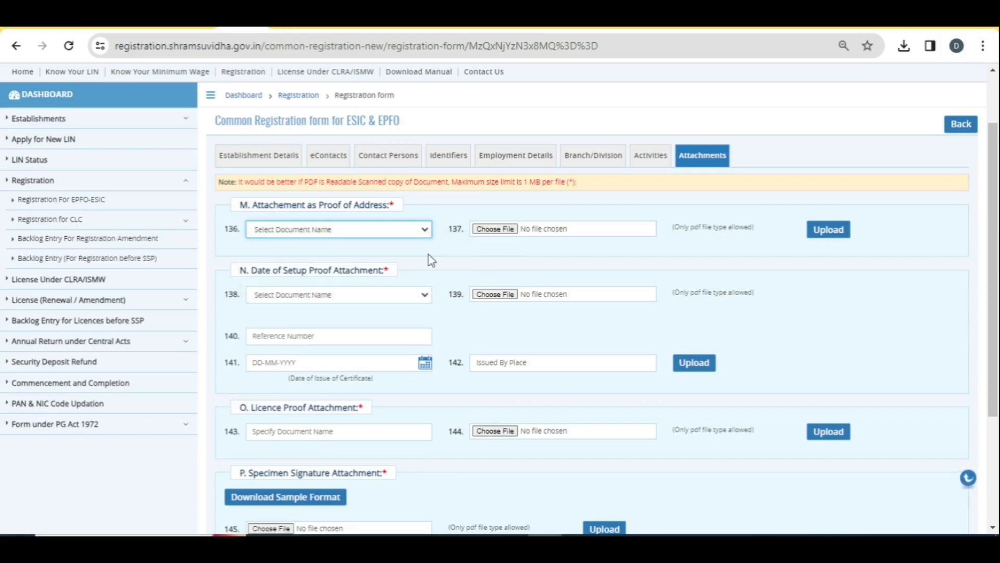
click(495, 229)
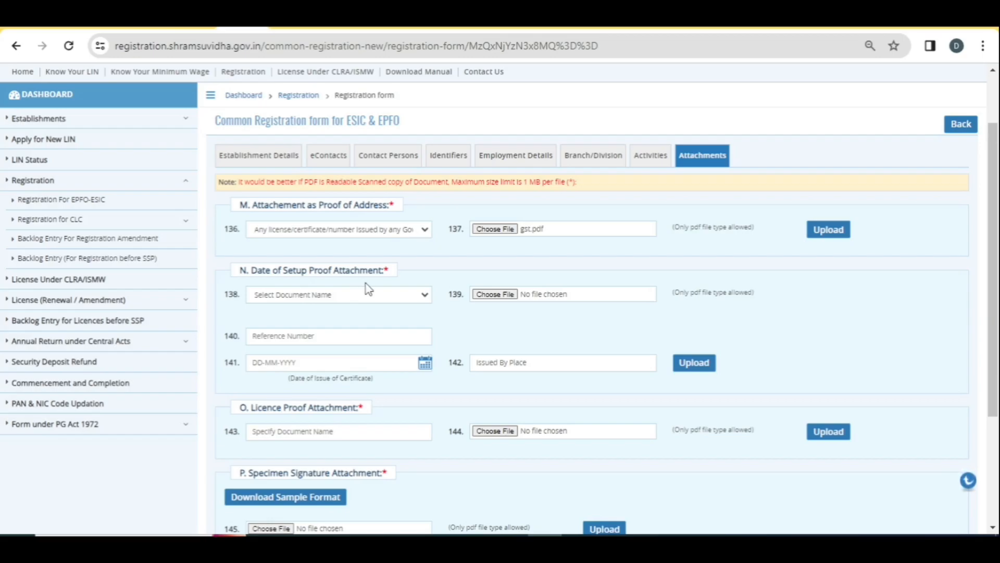
click(414, 297)
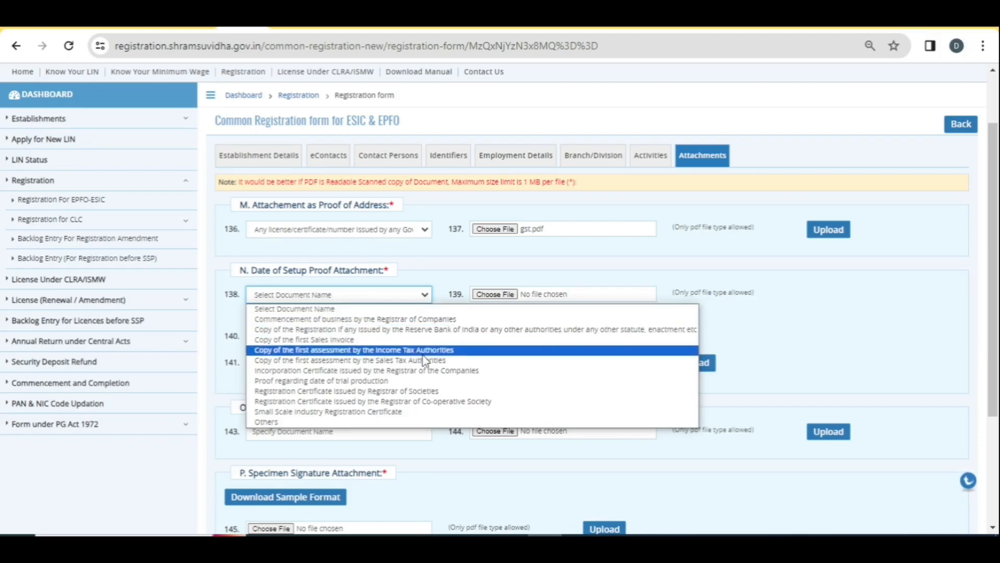
- Use the Reserve Bank registration copy as setup proof, attaching UDYAM MSME CERTIFICATE.pdf
click(429, 330)
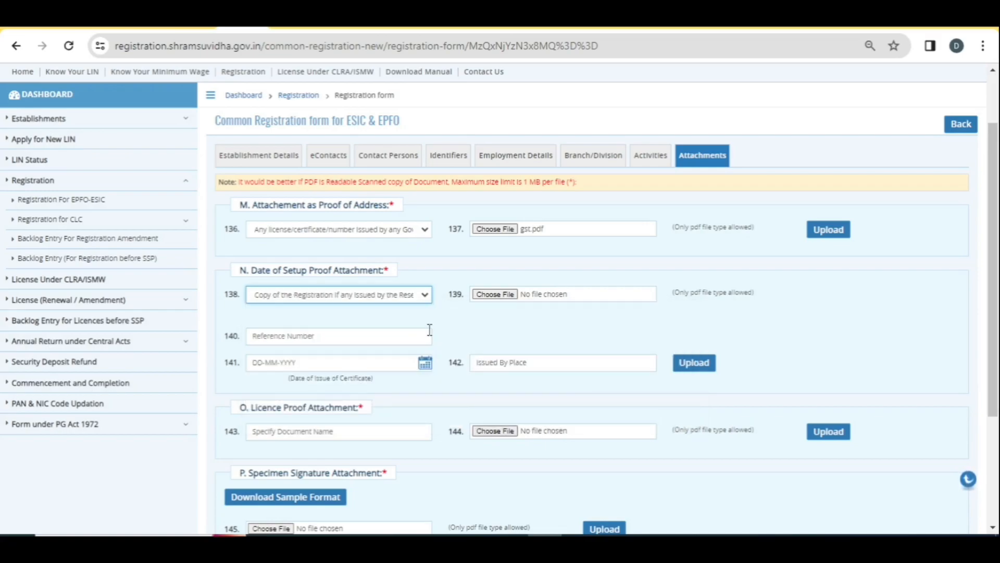
click(504, 300)
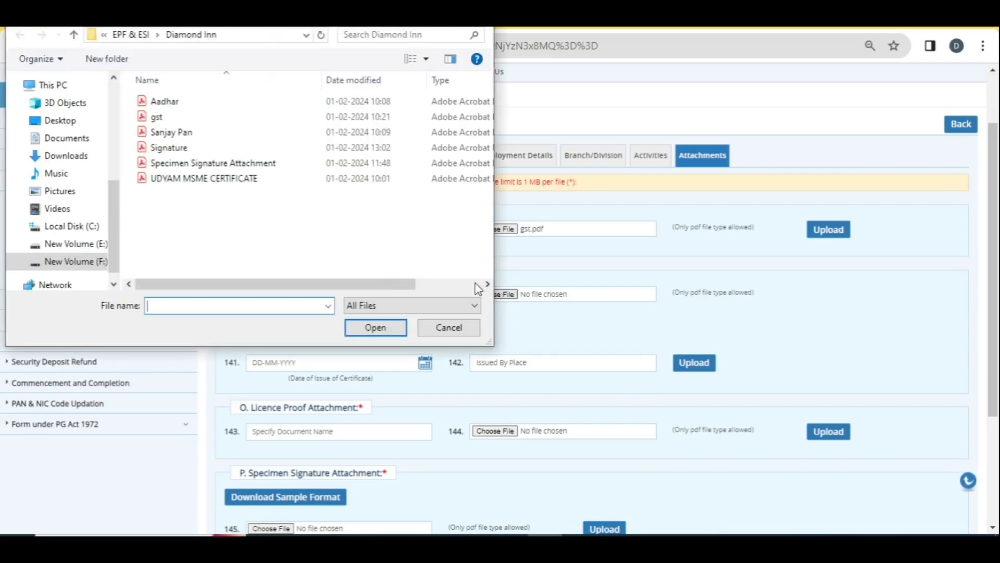
double_click(171, 123)
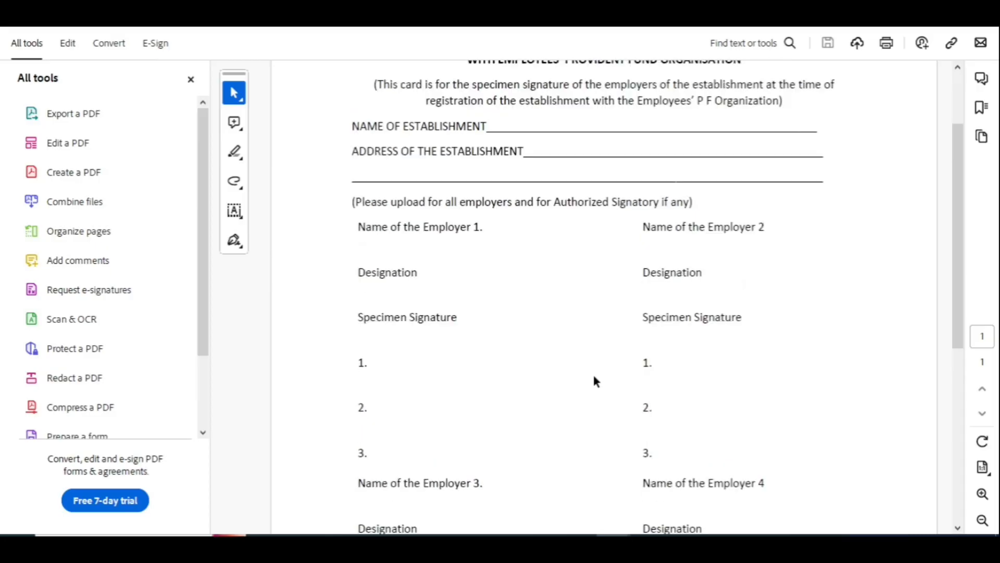
scroll(595, 377, up, 1)
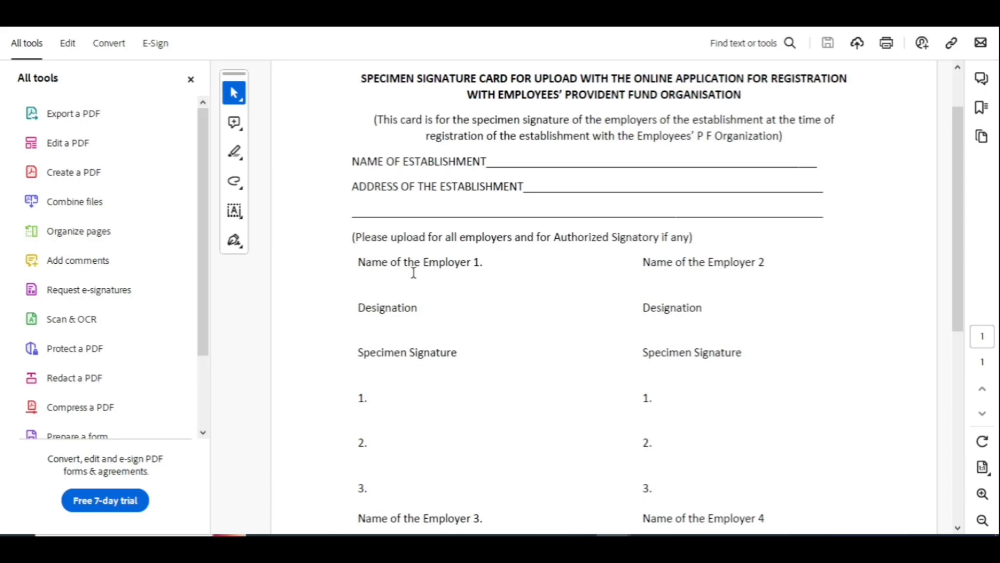
- Scroll through the specimen signature card PDF to review it
scroll(441, 360, down, 1)
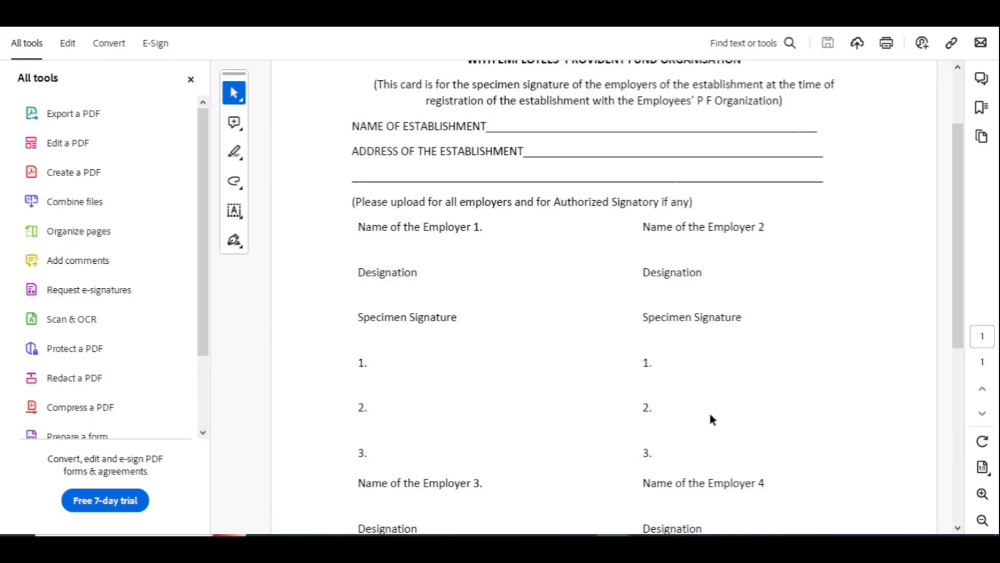
scroll(708, 411, down, 2)
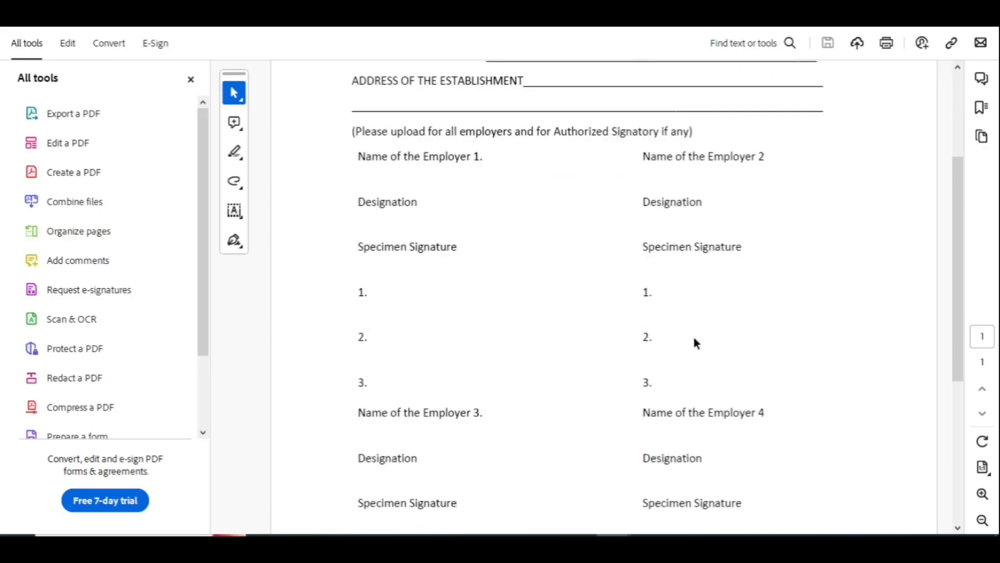
scroll(555, 391, down, 4)
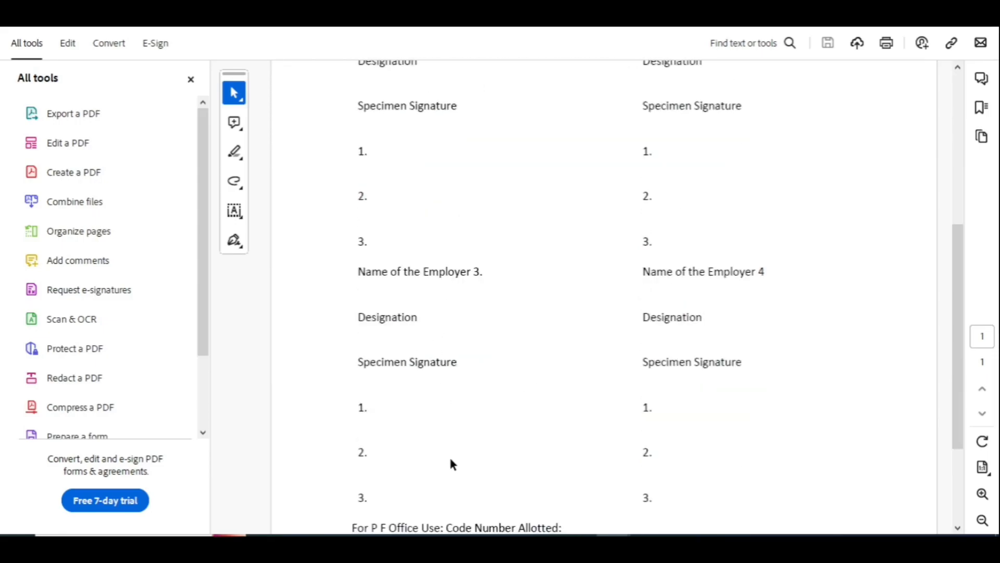
scroll(751, 471, down, 2)
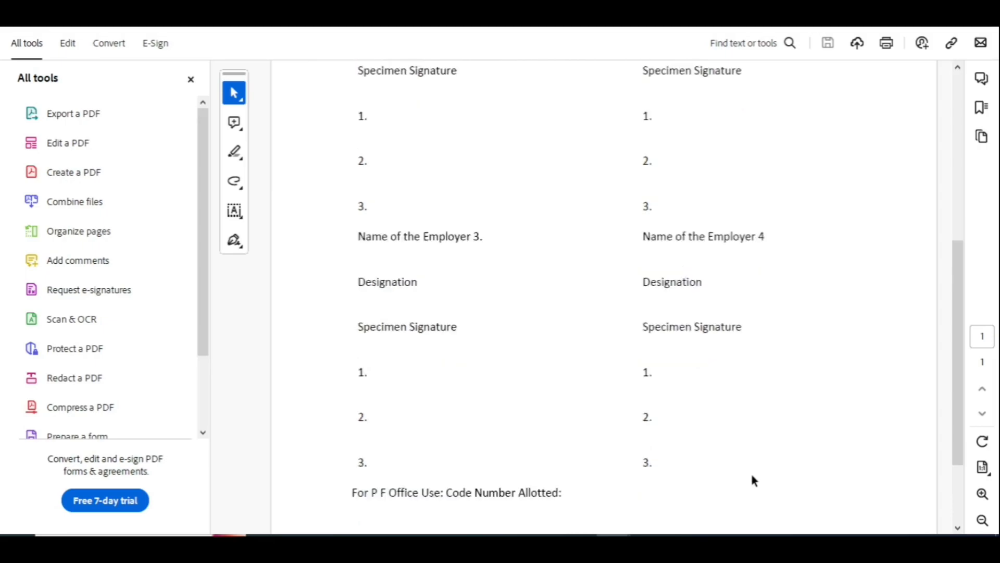
scroll(750, 469, up, 4)
scroll(751, 468, up, 4)
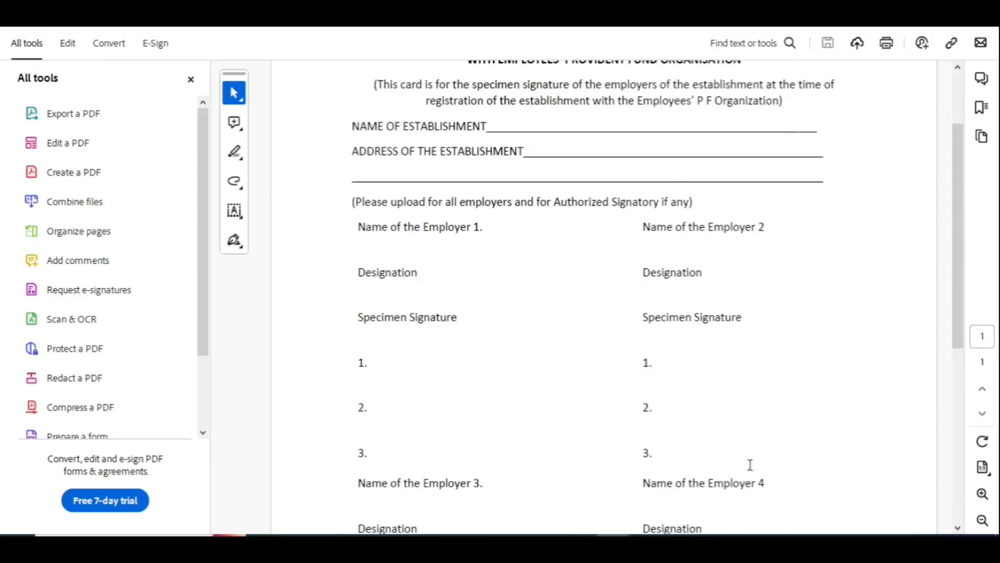
scroll(734, 454, up, 3)
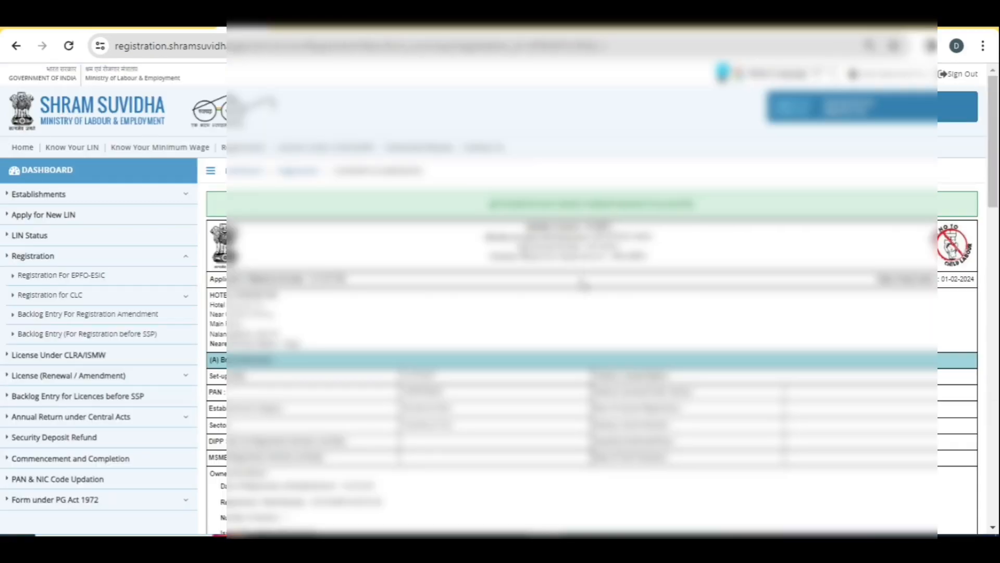
- Scroll down the application preview to review it
scroll(591, 280, down, 15)
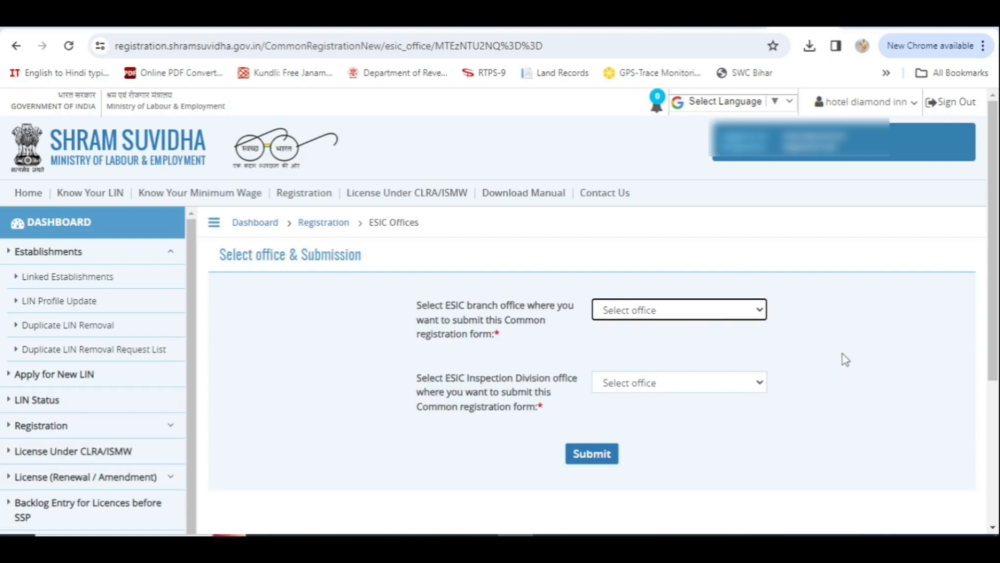
- Choose DCBO - Biharsharif as the ESIC branch office
click(759, 313)
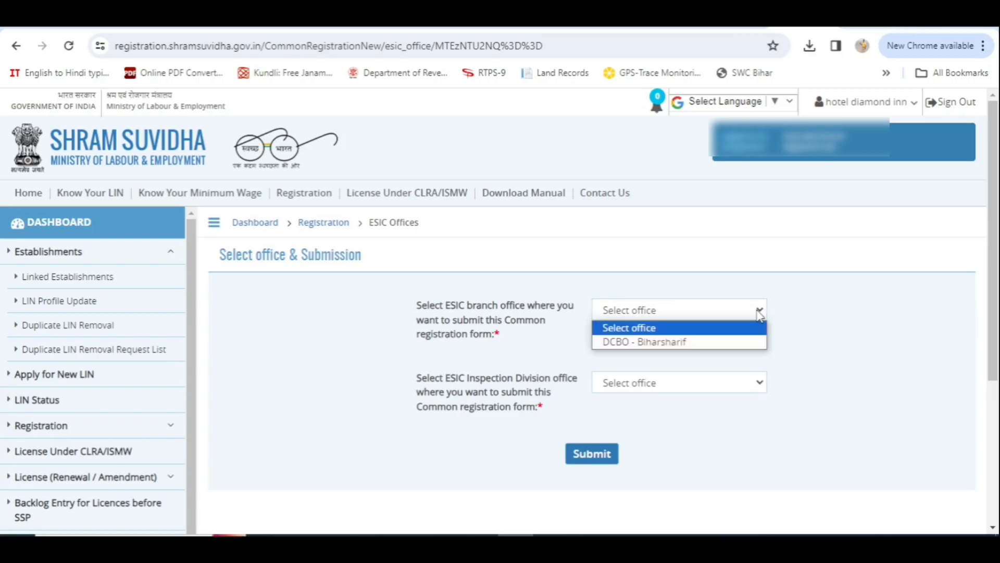
click(730, 342)
scroll(699, 374, down, 5)
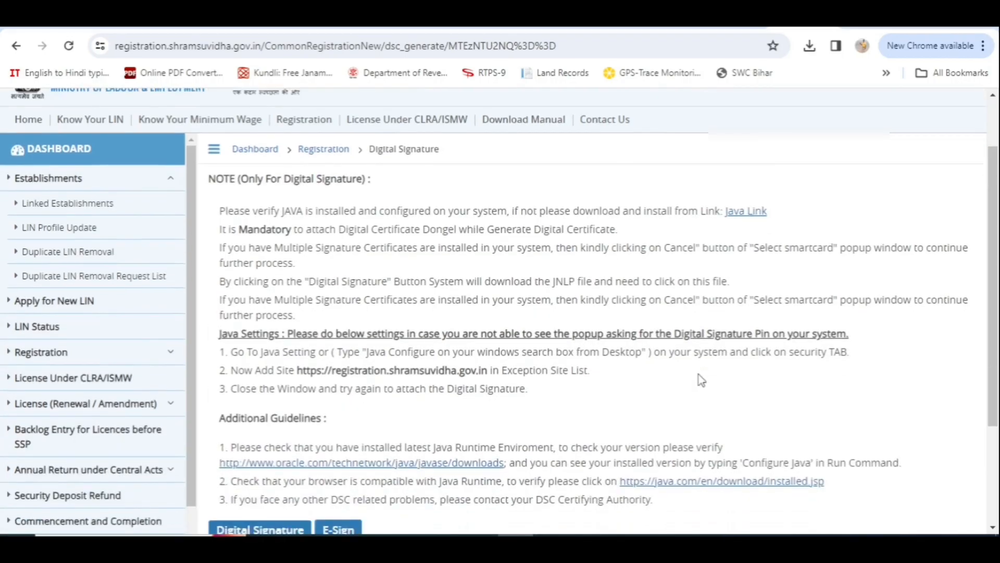
scroll(700, 376, up, 4)
scroll(711, 274, down, 1)
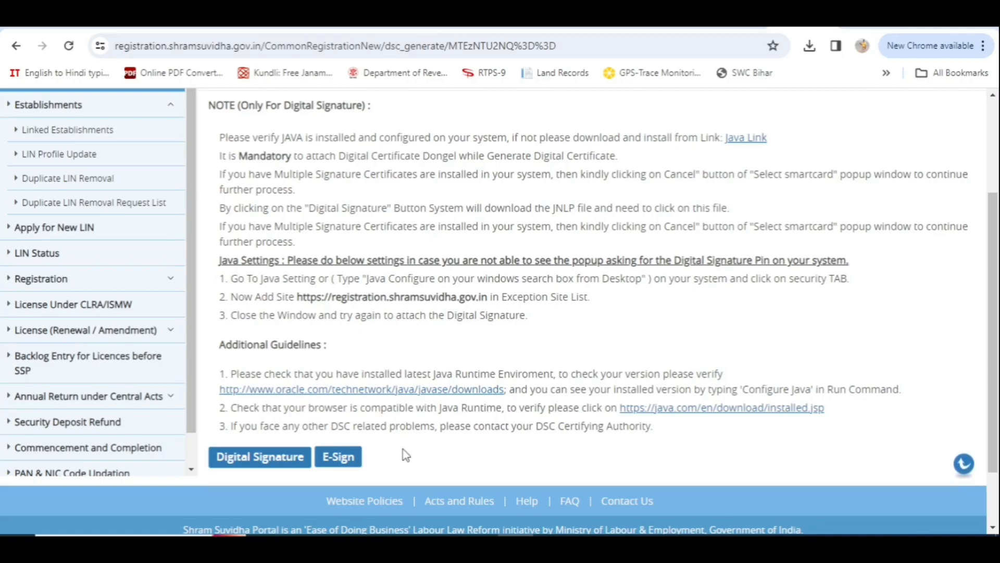
- E-sign the application through CDAC using the Aadhaar number and its OTP
click(344, 462)
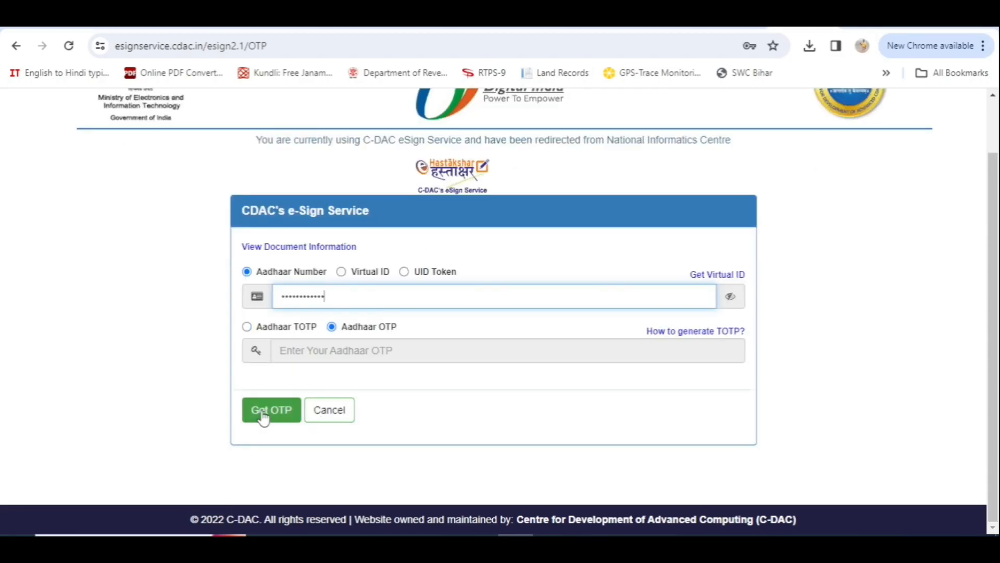
click(263, 415)
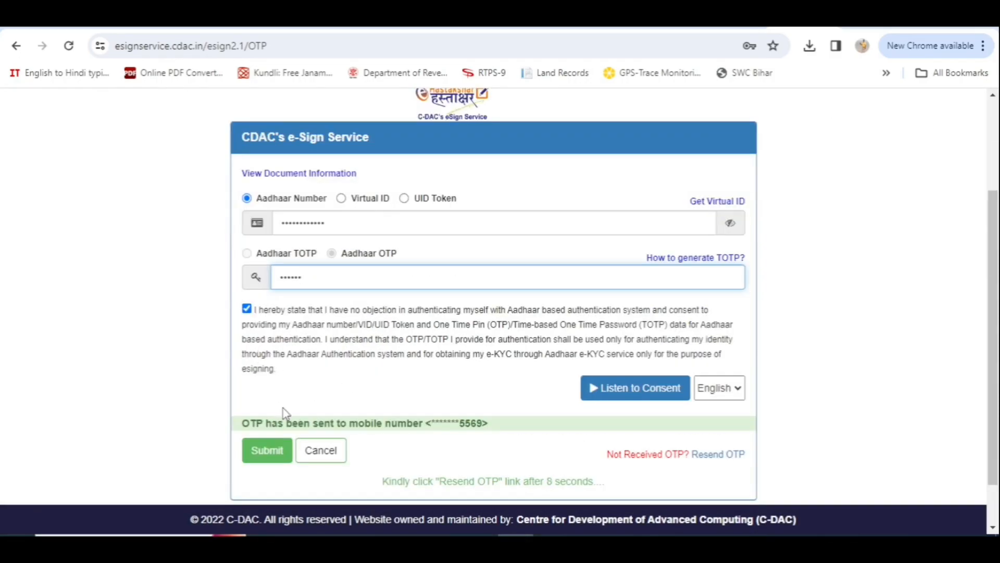
click(267, 452)
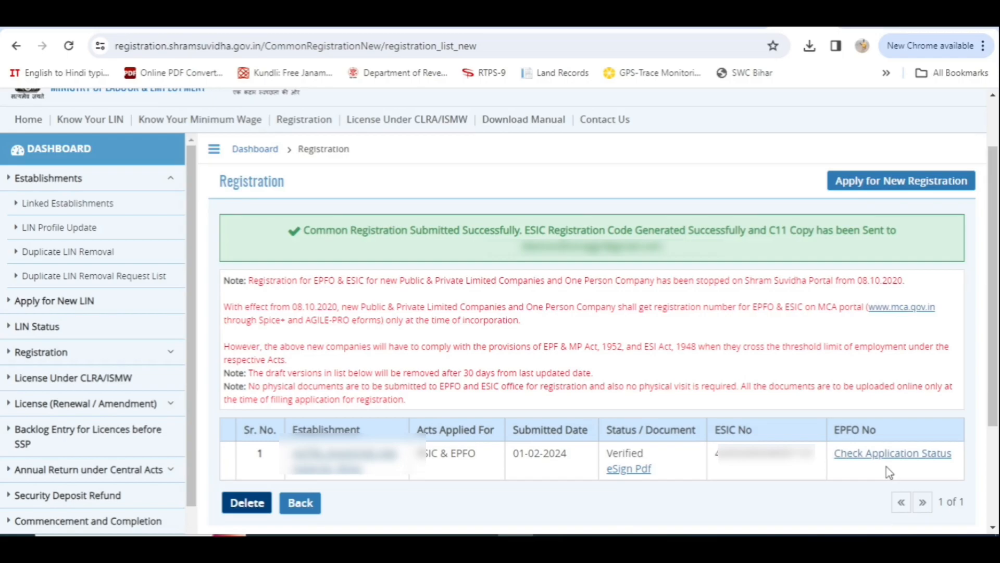
- Check the submitted application's status, then bring the Gmail inbox window forward
click(891, 454)
scroll(890, 469, down, 2)
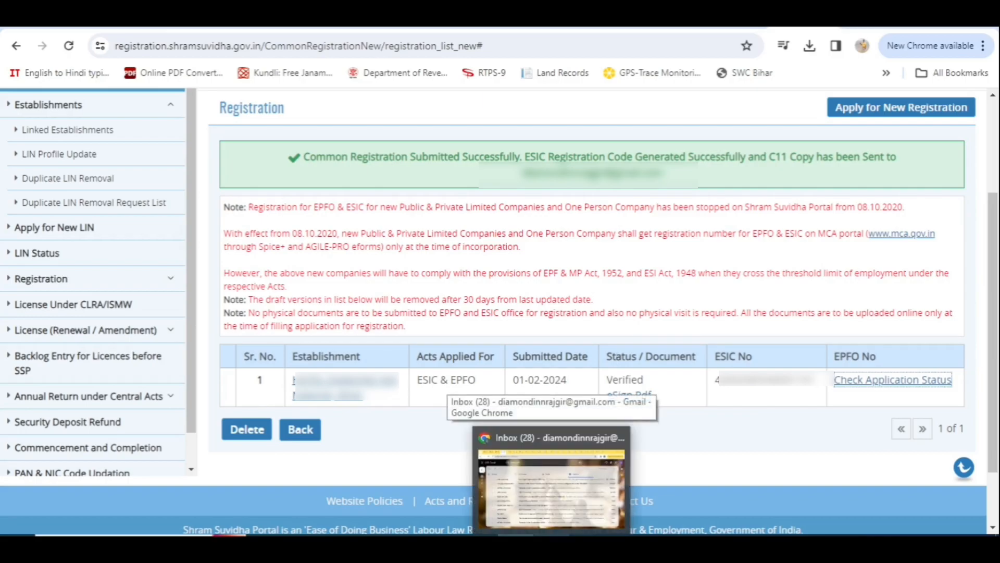
click(555, 485)
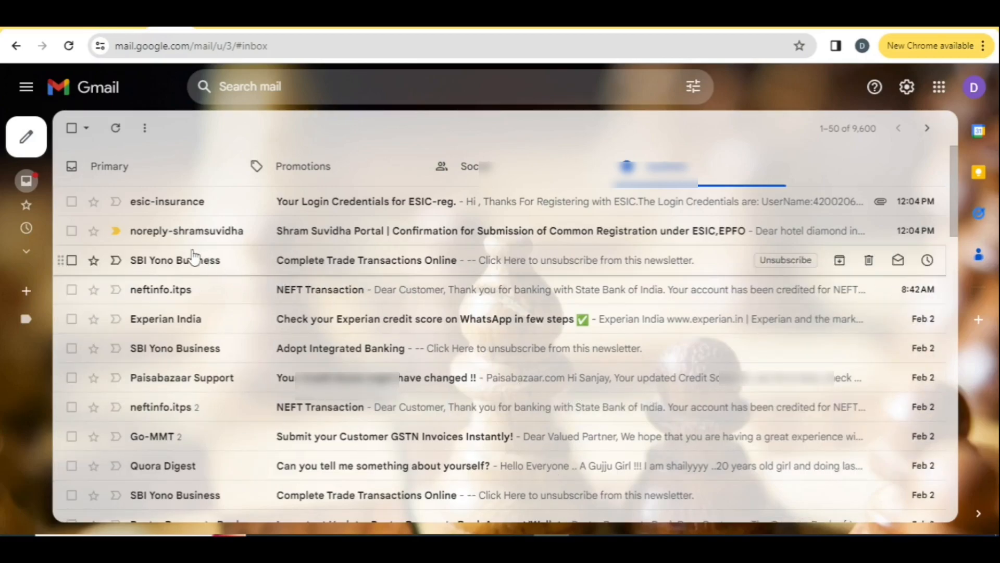